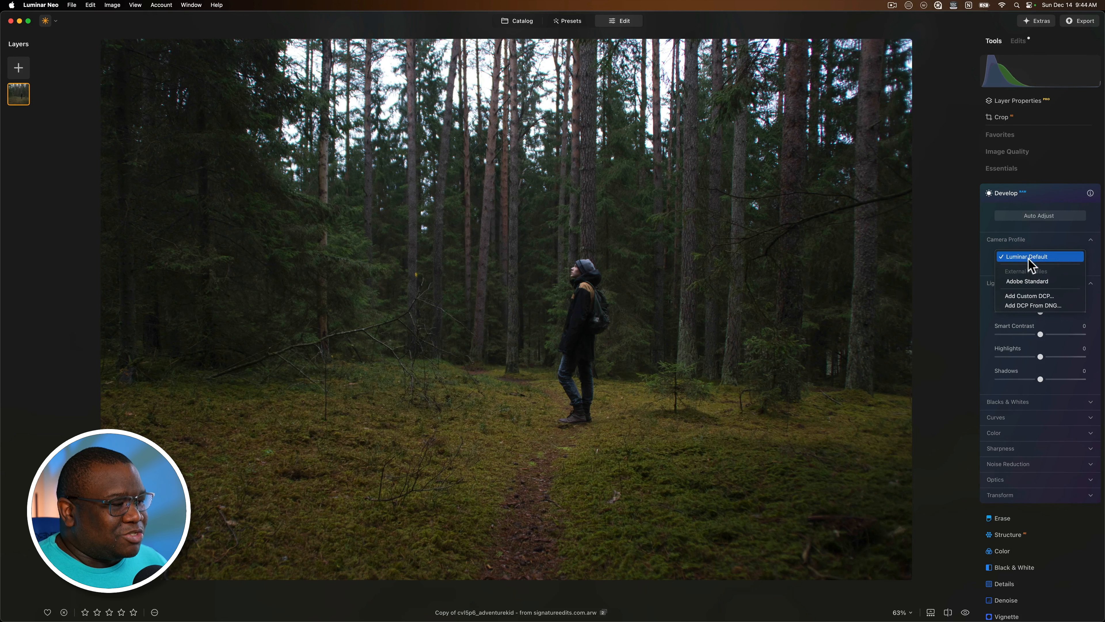
Step: Keep the Luminar Default camera profile and set Develop's Exposure to -0.54, Smart Contrast to 6, Highlights to 17 and Shadows to -3
{"action": "left_click", "coordinate": [1029, 258]}
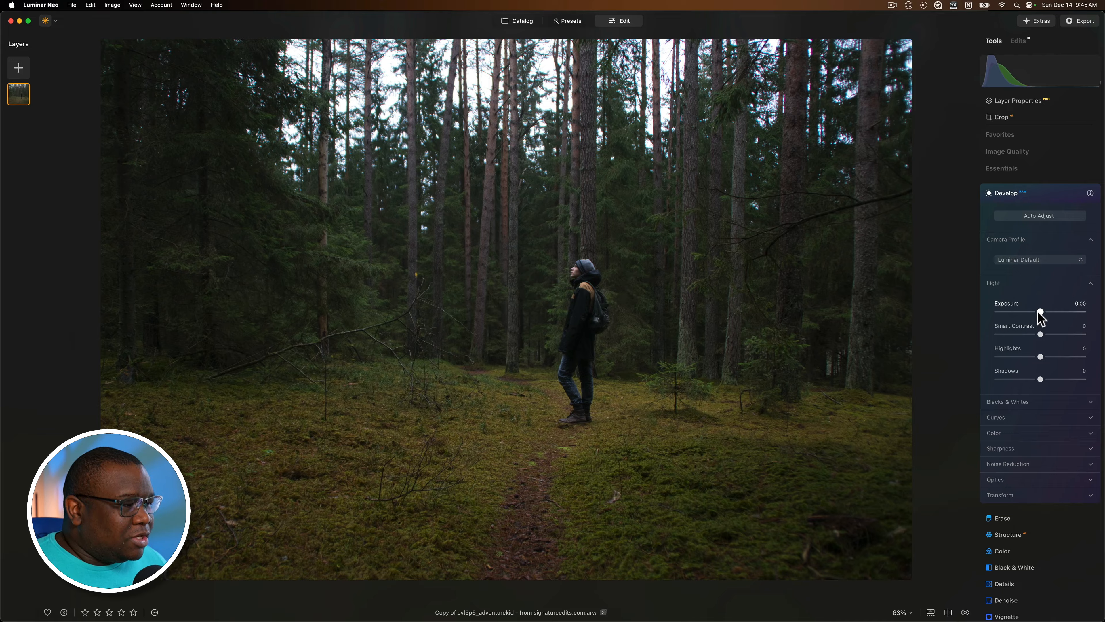
{"action": "left_click_drag", "start_coordinate": [1040, 311], "coordinate": [1035, 313]}
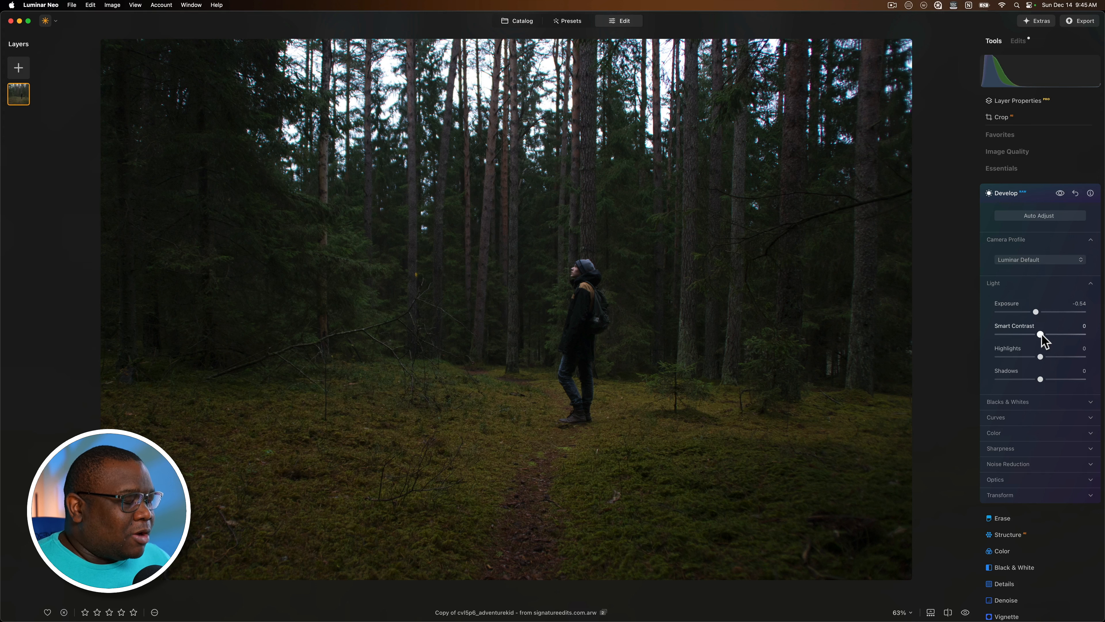
{"action": "left_click_drag", "start_coordinate": [1041, 335], "coordinate": [1043, 332]}
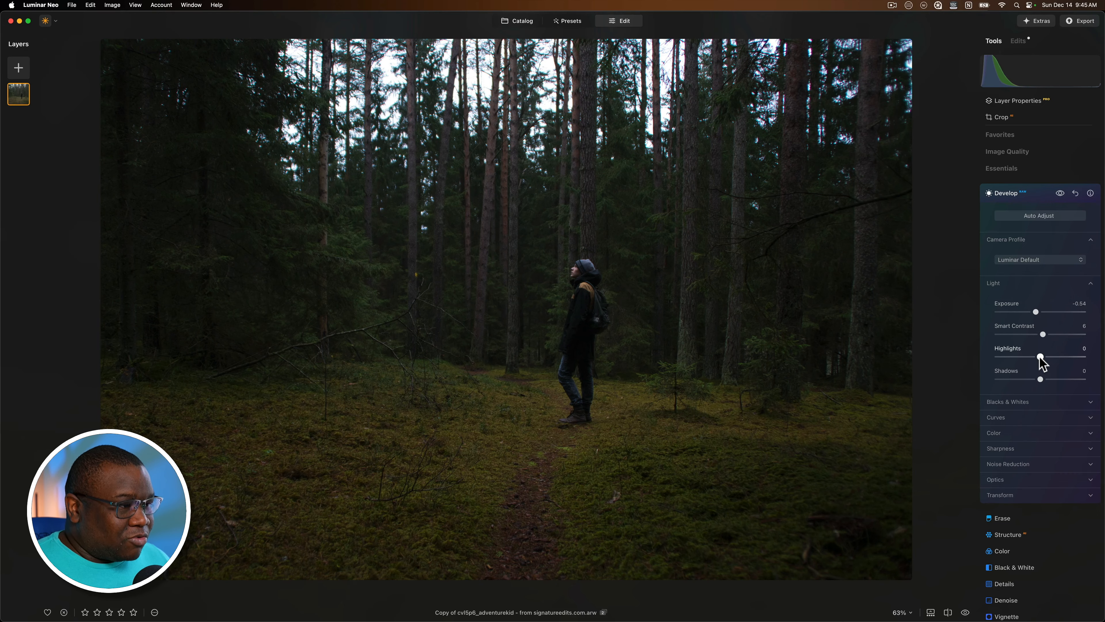
{"action": "left_click_drag", "start_coordinate": [1040, 357], "coordinate": [1048, 358]}
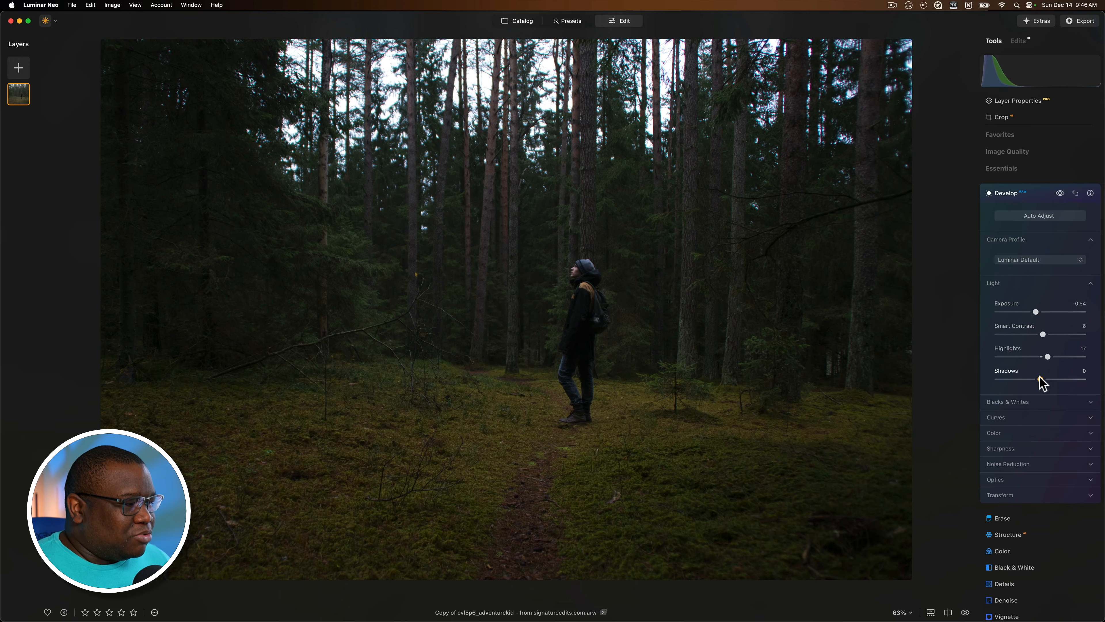
{"action": "left_click_drag", "start_coordinate": [1041, 382], "coordinate": [1040, 383]}
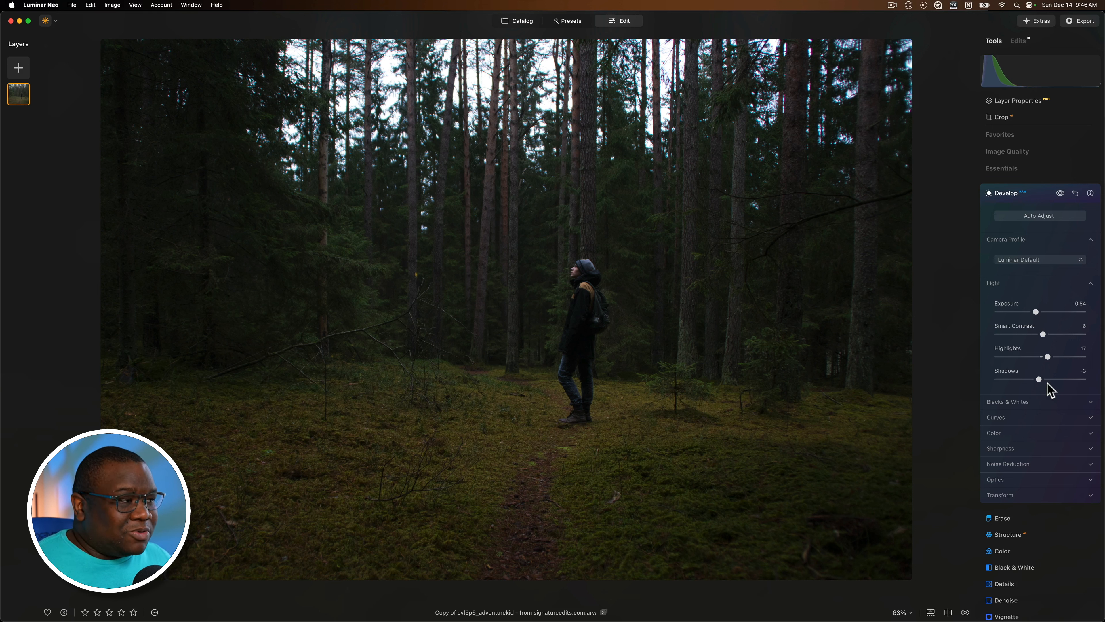
{"action": "left_click", "coordinate": [1024, 194]}
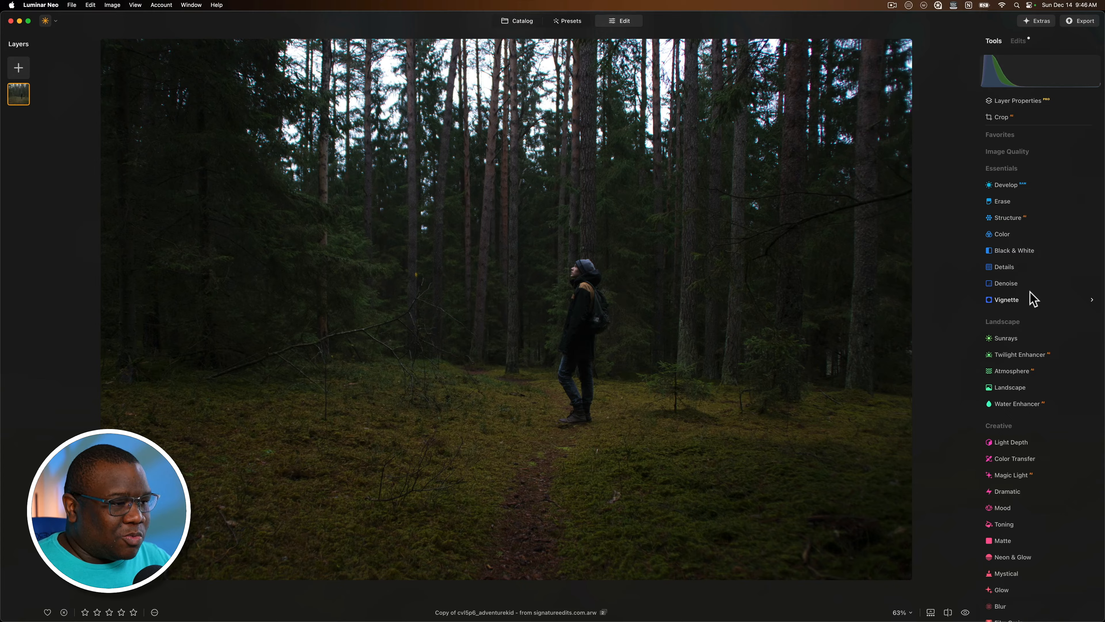
{"action": "key", "text": "backslash"}
{"action": "key", "text": "backslash"}
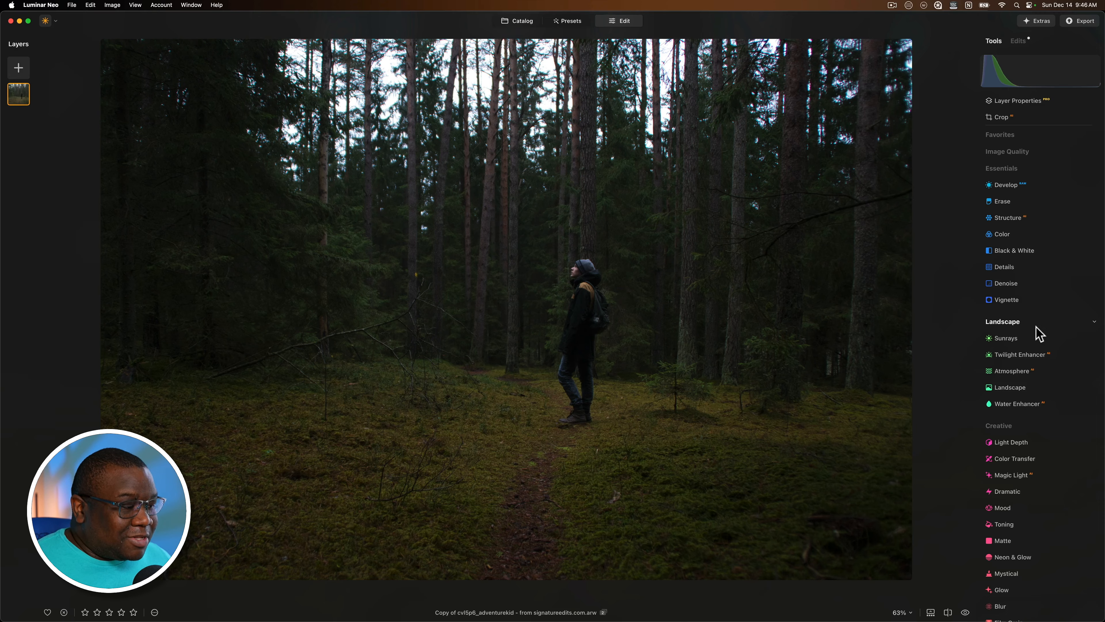
Step: Apply Light Depth to the forest photo with an Amount of 56
{"action": "left_click", "coordinate": [1014, 442]}
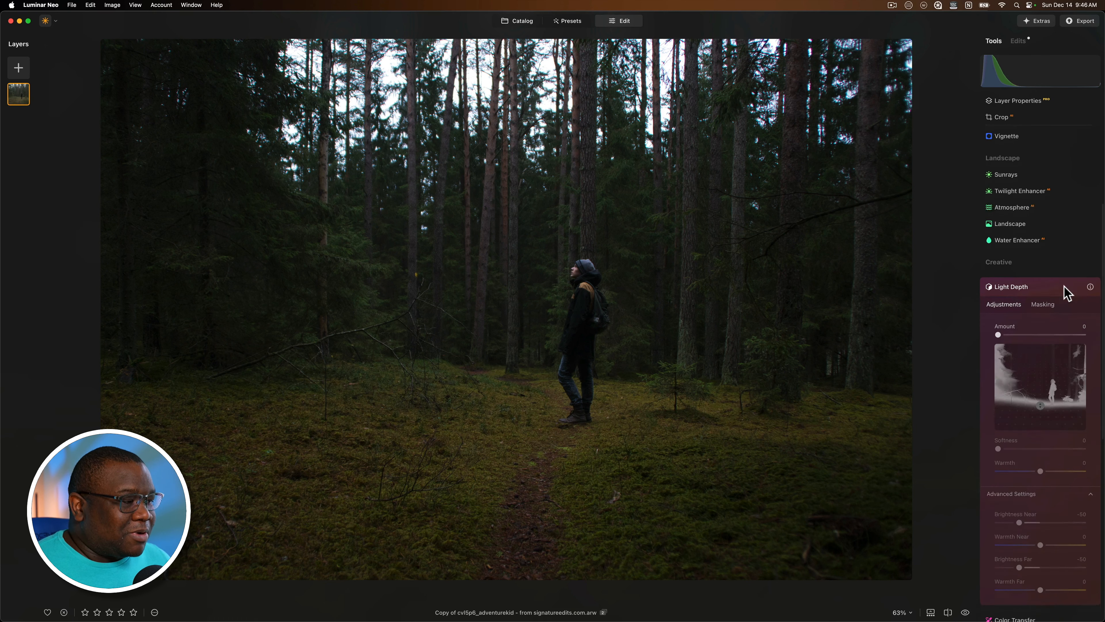
{"action": "scroll", "coordinate": [1065, 290], "scroll_direction": "down", "scroll_amount": 3}
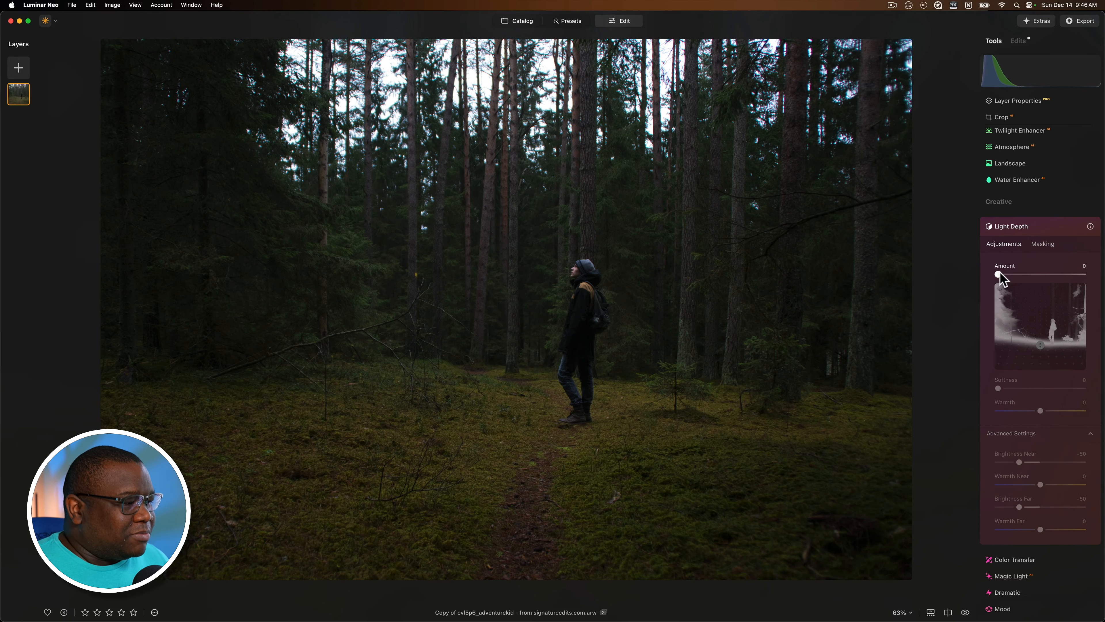
{"action": "left_click_drag", "start_coordinate": [999, 275], "coordinate": [1044, 281]}
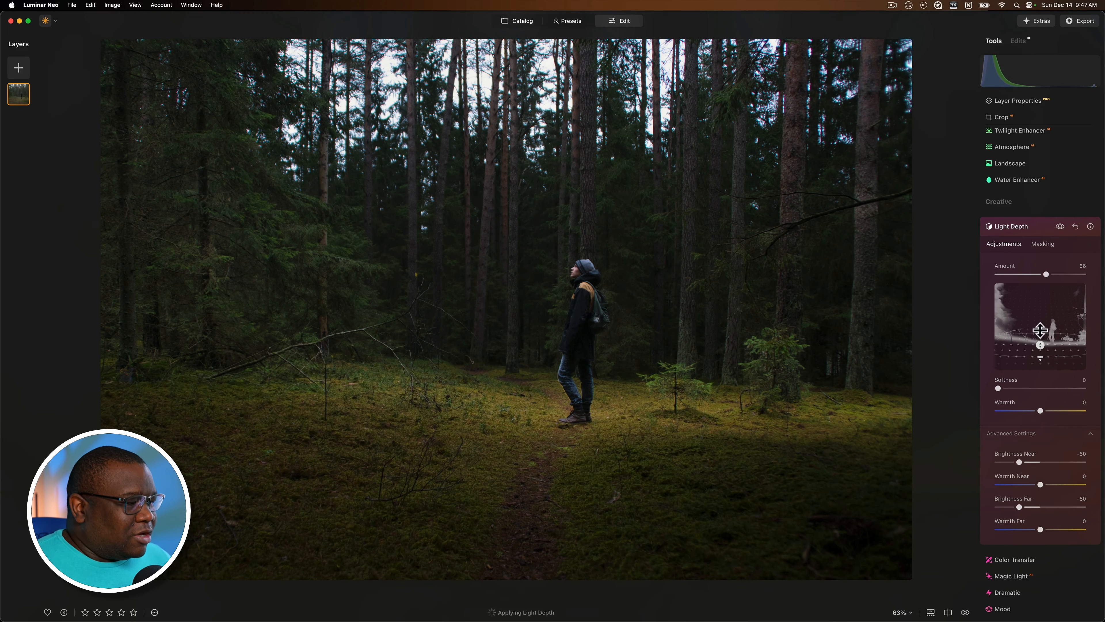
Step: Position the Light Depth focus plane and its transition range so the light falls around the standing hiker
{"action": "left_click_drag", "start_coordinate": [1041, 341], "coordinate": [1043, 315]}
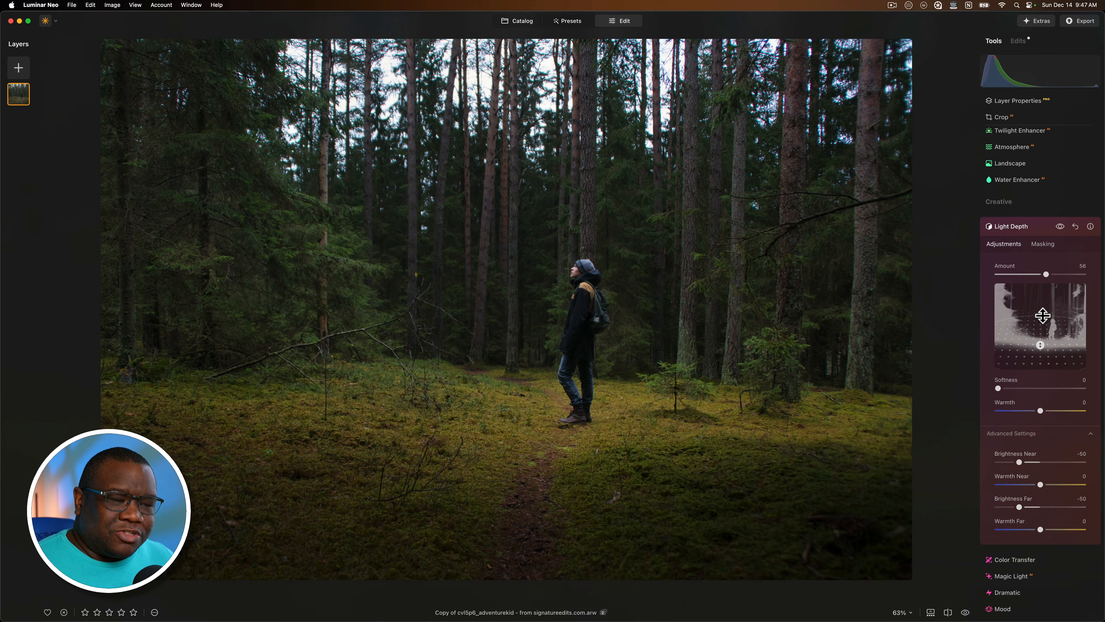
{"action": "left_click_drag", "start_coordinate": [1043, 315], "coordinate": [1044, 329]}
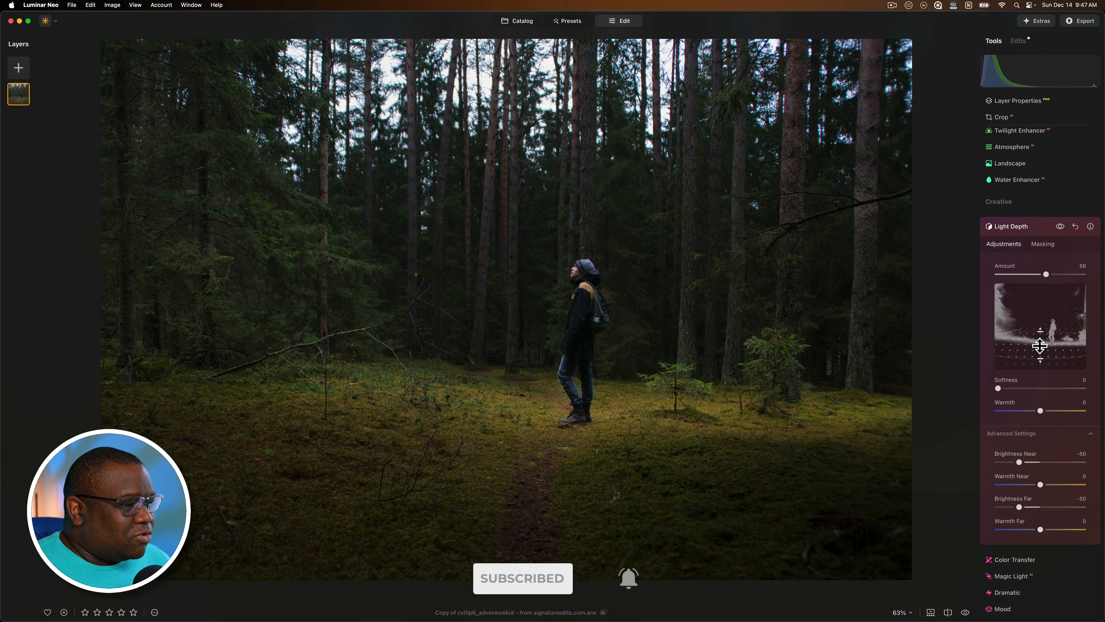
{"action": "mouse_move", "coordinate": [1040, 346]}
{"action": "left_mouse_down"}
{"action": "mouse_move", "coordinate": [1040, 319]}
{"action": "mouse_move", "coordinate": [1037, 364]}
{"action": "mouse_move", "coordinate": [1038, 343]}
{"action": "left_mouse_up"}
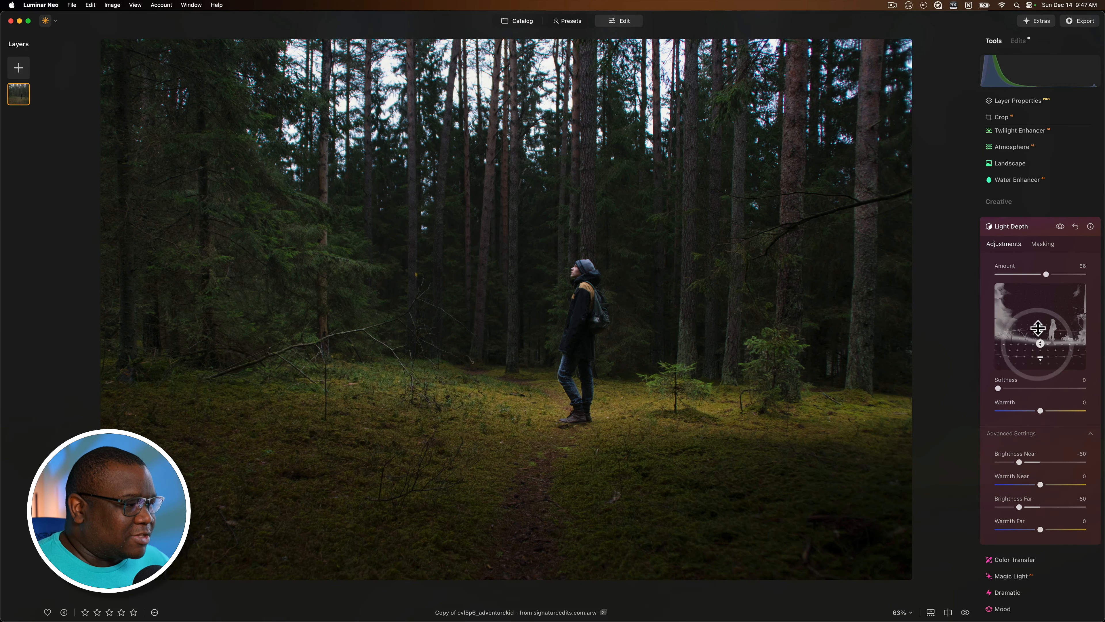
{"action": "left_click_drag", "start_coordinate": [1039, 328], "coordinate": [1040, 332]}
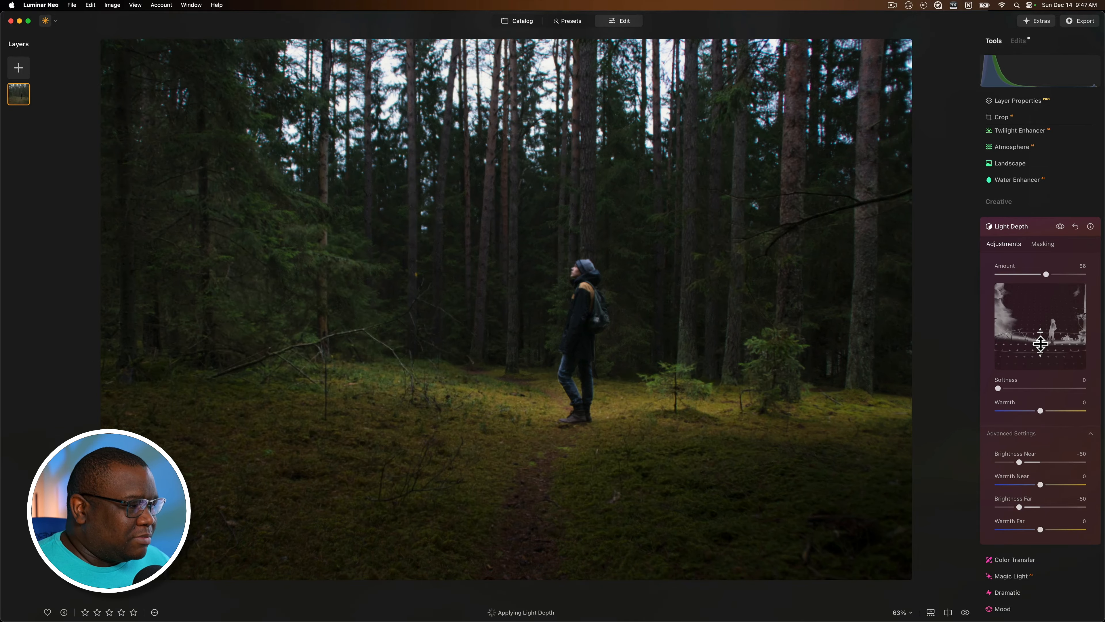
{"action": "left_click_drag", "start_coordinate": [1040, 345], "coordinate": [1041, 344]}
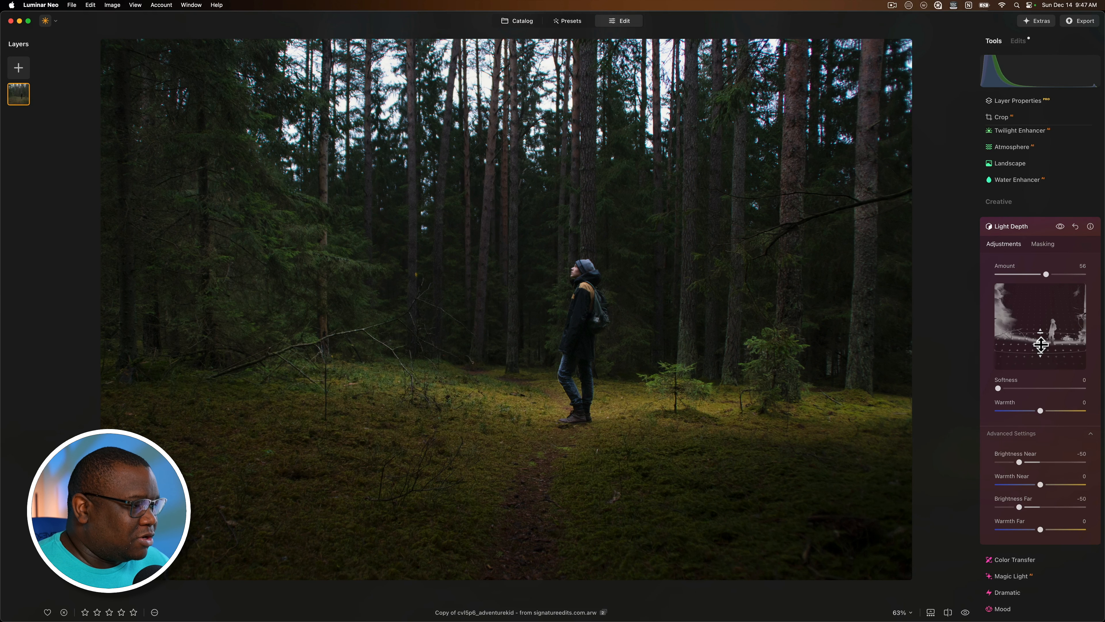
{"action": "left_click_drag", "start_coordinate": [1041, 344], "coordinate": [1041, 345]}
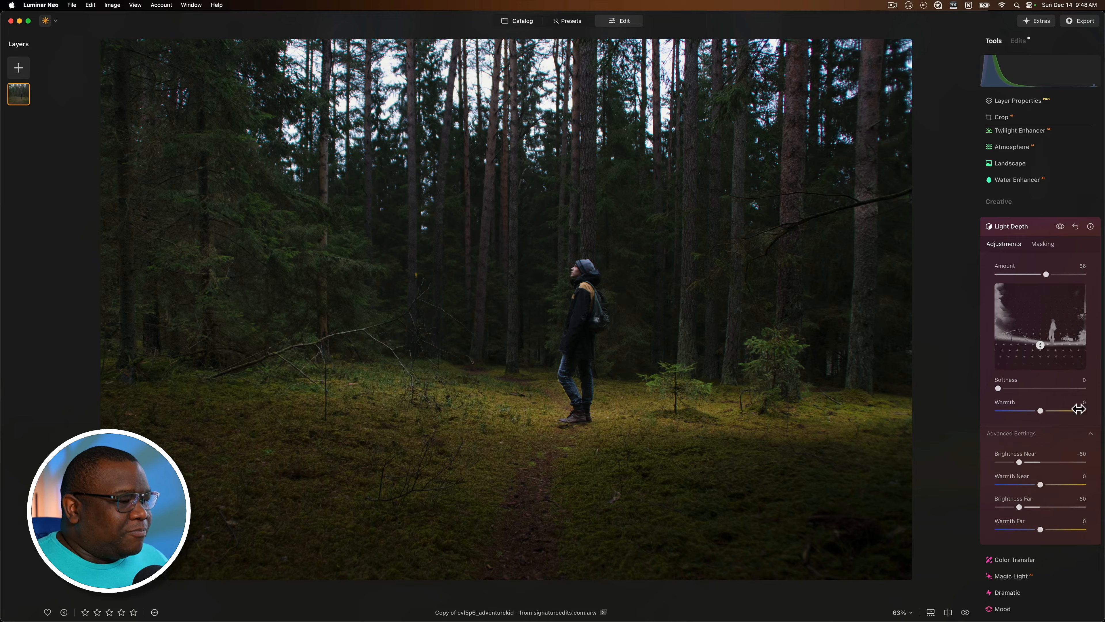
Step: Set Light Depth's Softness to 39, Brightness Near to -88 and Brightness Far to -84
{"action": "left_click_drag", "start_coordinate": [998, 388], "coordinate": [1034, 392]}
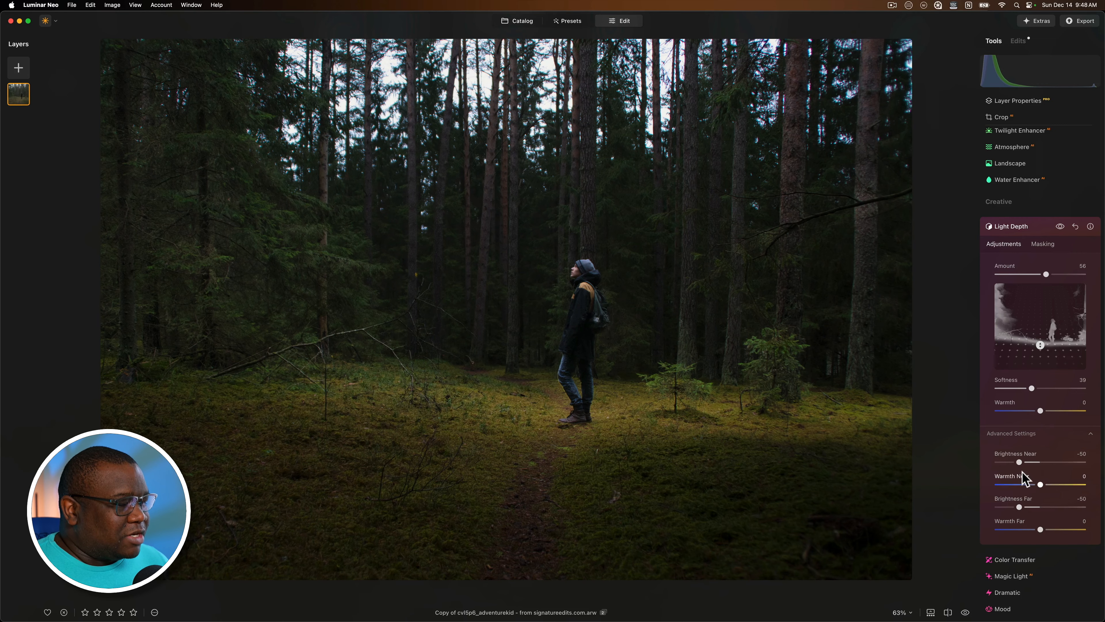
{"action": "left_click_drag", "start_coordinate": [1022, 464], "coordinate": [1003, 462]}
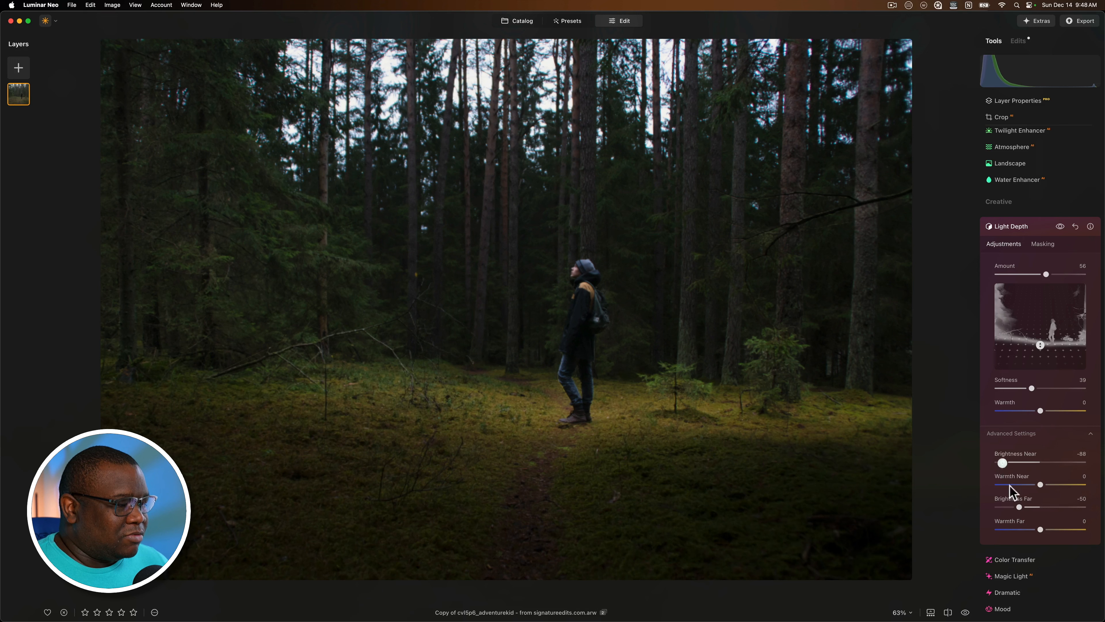
{"action": "left_click_drag", "start_coordinate": [1018, 507], "coordinate": [1005, 507]}
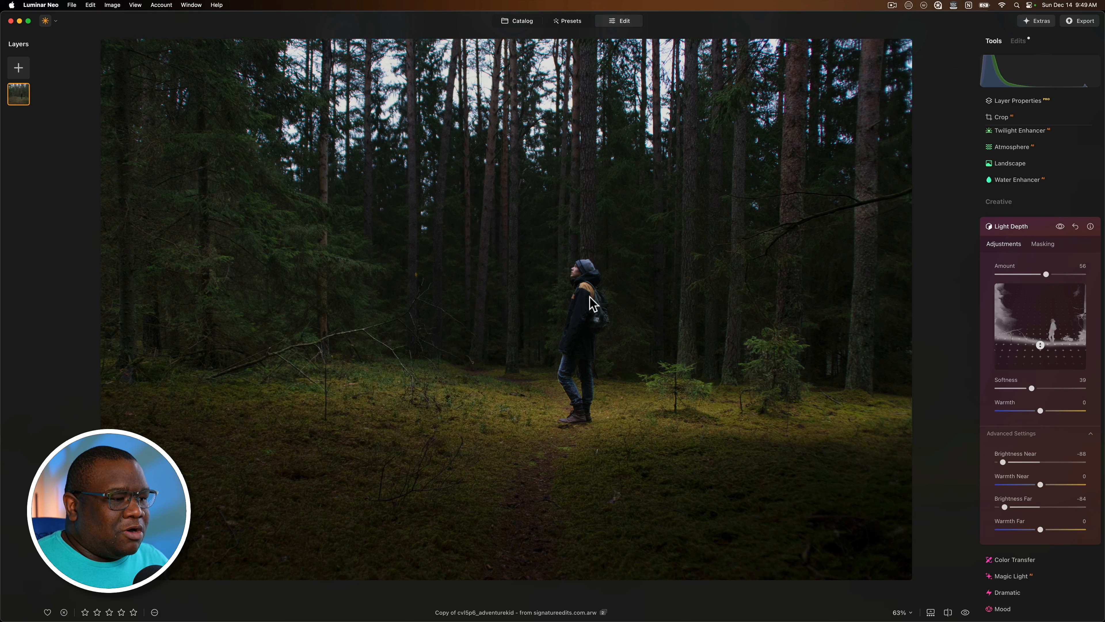
{"action": "left_click", "coordinate": [1036, 231]}
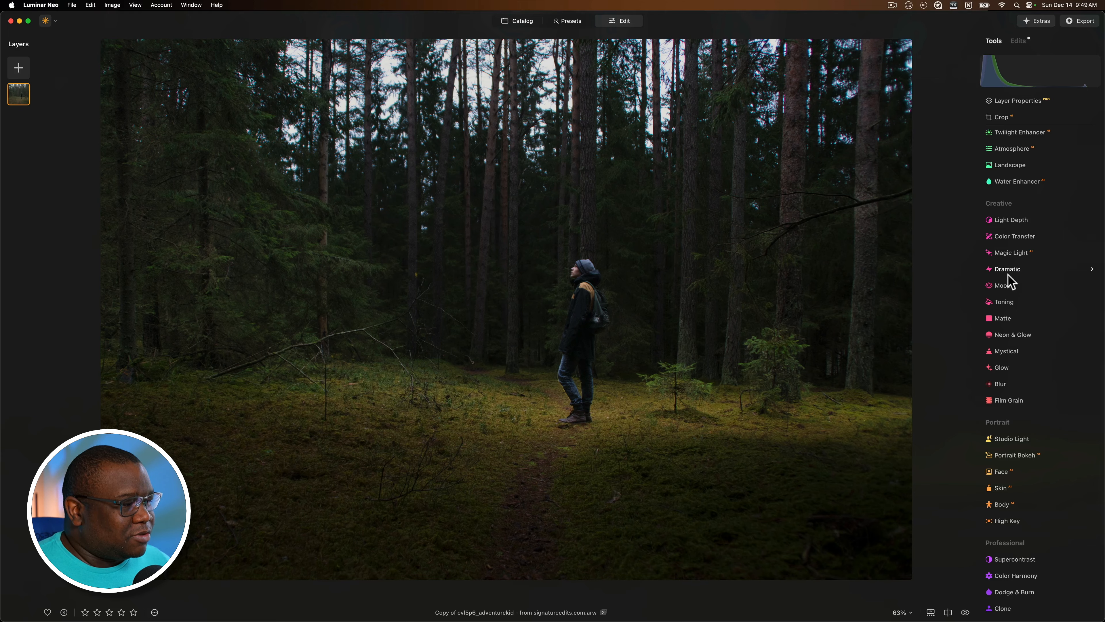
Step: Apply the Wooden LUT from the Creative set with the Mood tool and compare its effect
{"action": "left_click", "coordinate": [1007, 286]}
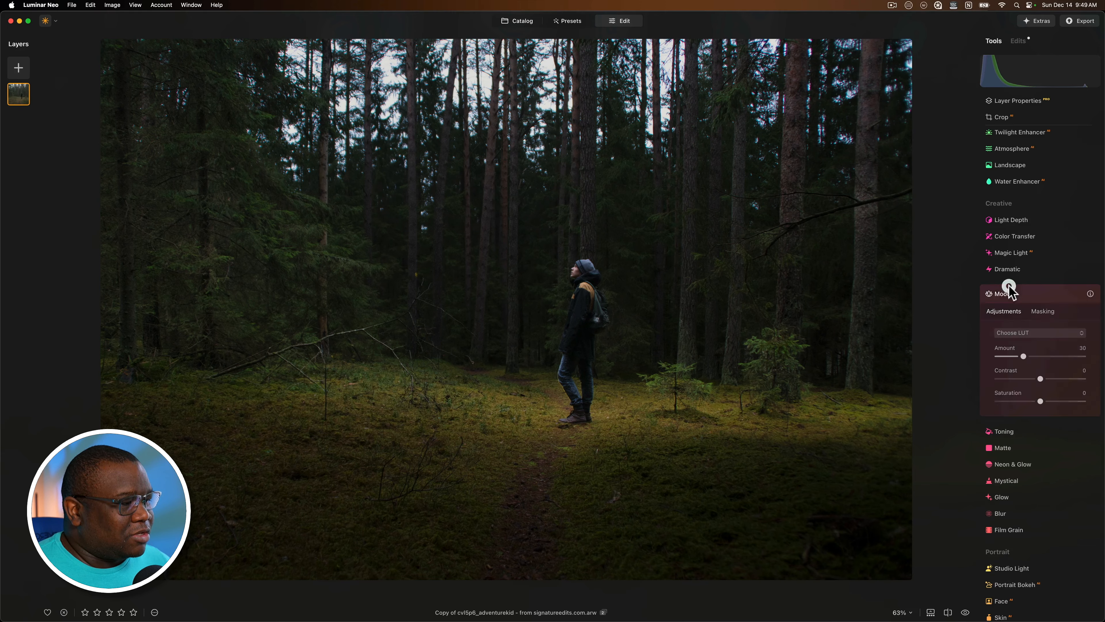
{"action": "left_click", "coordinate": [1050, 331]}
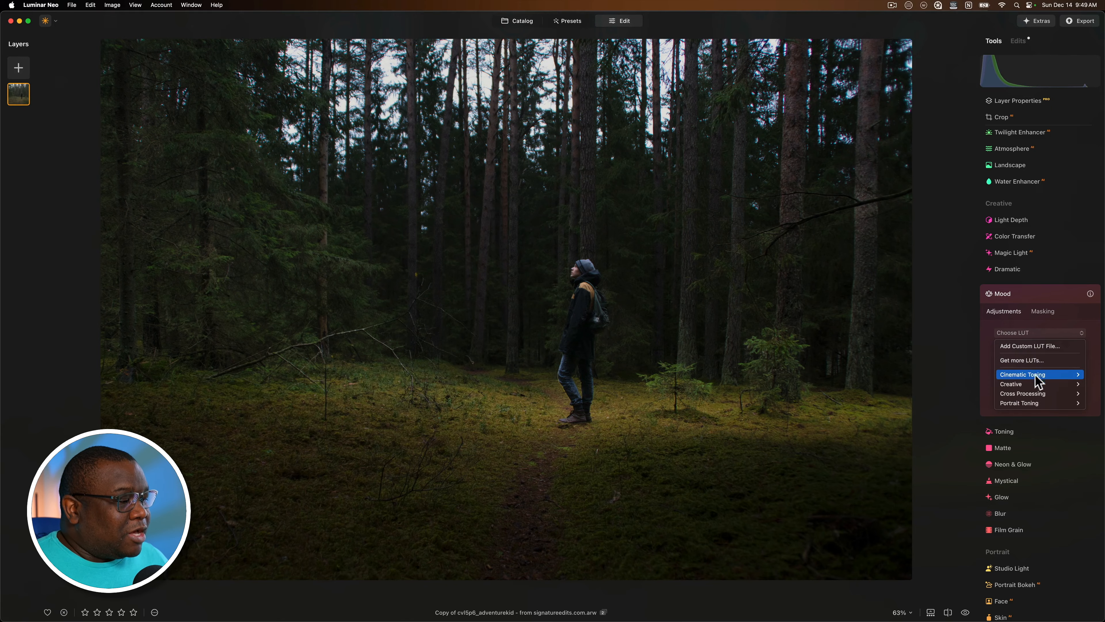
{"action": "mouse_move", "coordinate": [1037, 385]}
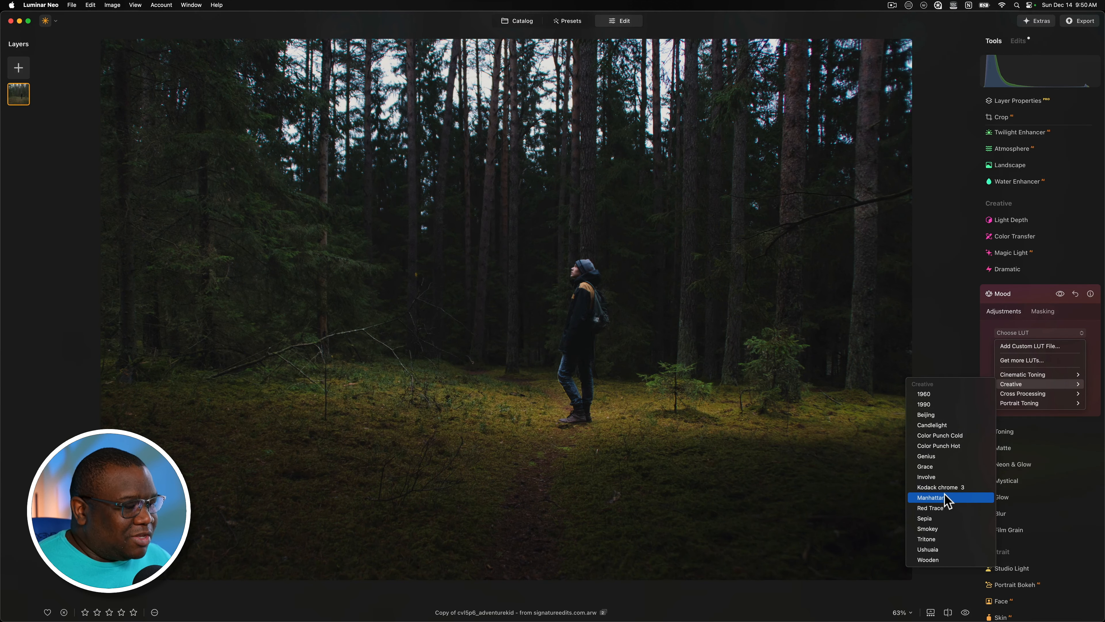
{"action": "left_click", "coordinate": [957, 560]}
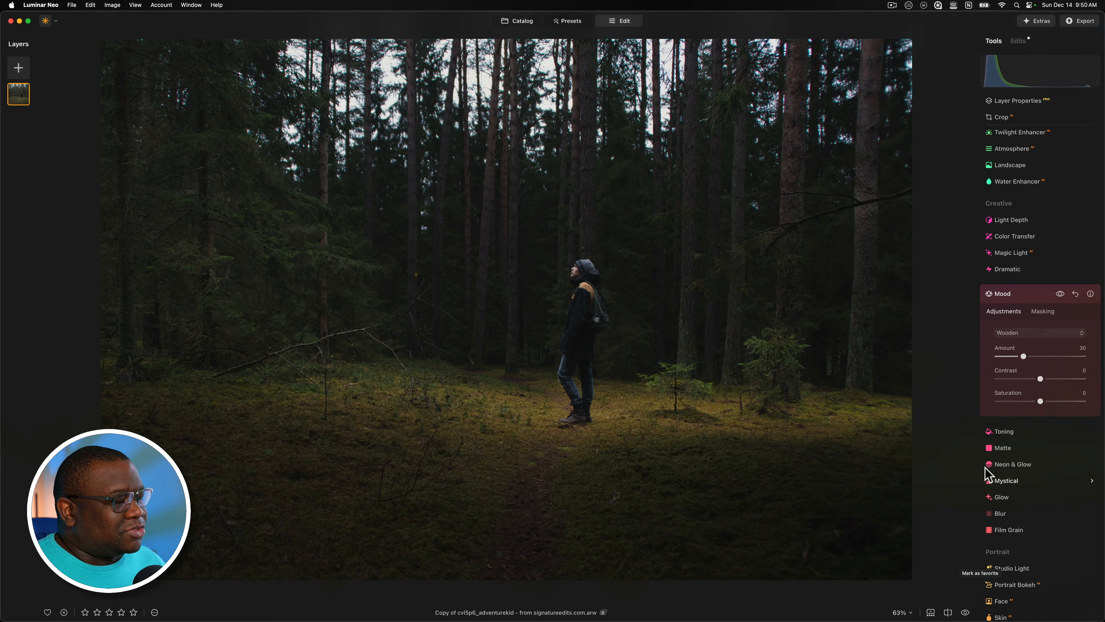
{"action": "left_click", "coordinate": [1061, 294]}
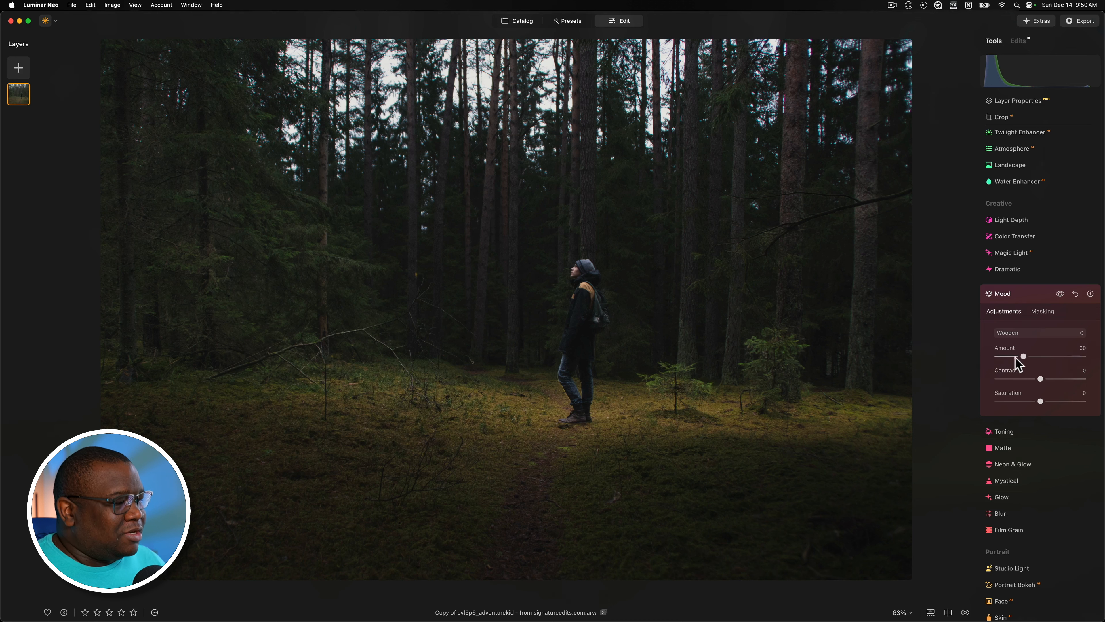
Step: Set the Mood LUT's Amount to 60, Contrast to 33 and Saturation to 17, comparing the photo with and without it
{"action": "left_click_drag", "start_coordinate": [1023, 356], "coordinate": [1050, 356]}
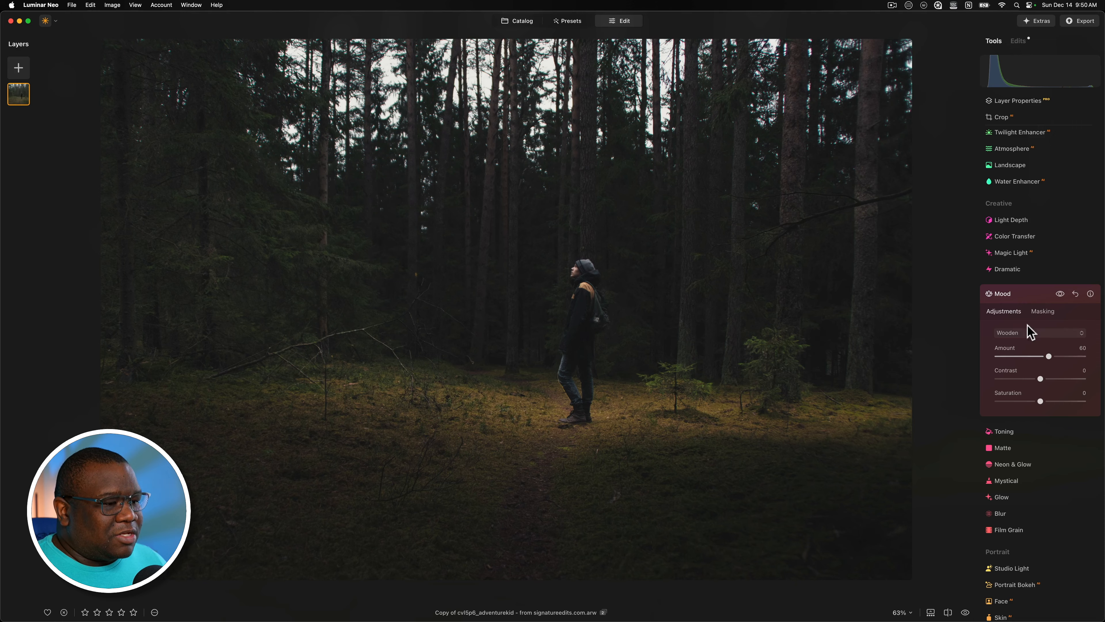
{"action": "left_click", "coordinate": [1059, 294]}
{"action": "left_click", "coordinate": [1060, 294]}
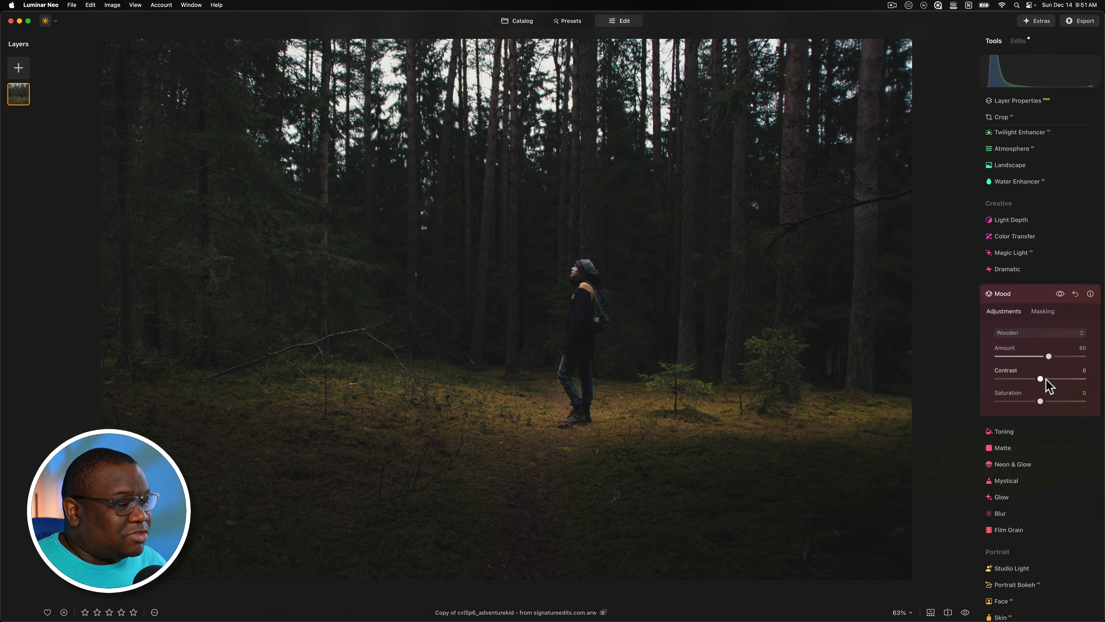
{"action": "left_click_drag", "start_coordinate": [1041, 378], "coordinate": [1056, 378]}
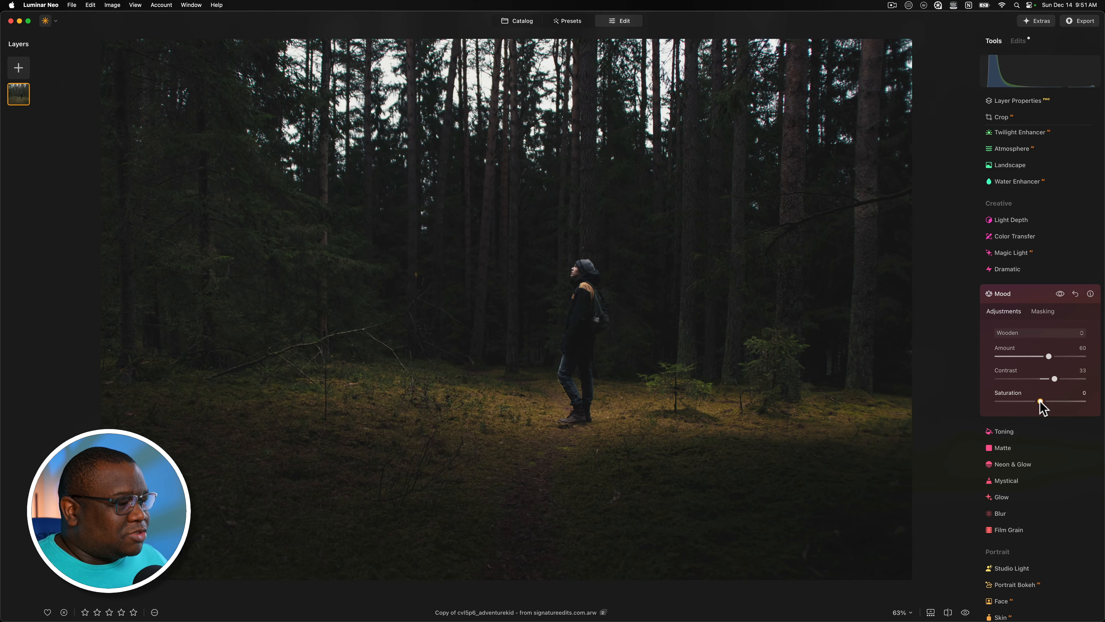
{"action": "left_click_drag", "start_coordinate": [1040, 402], "coordinate": [1048, 402]}
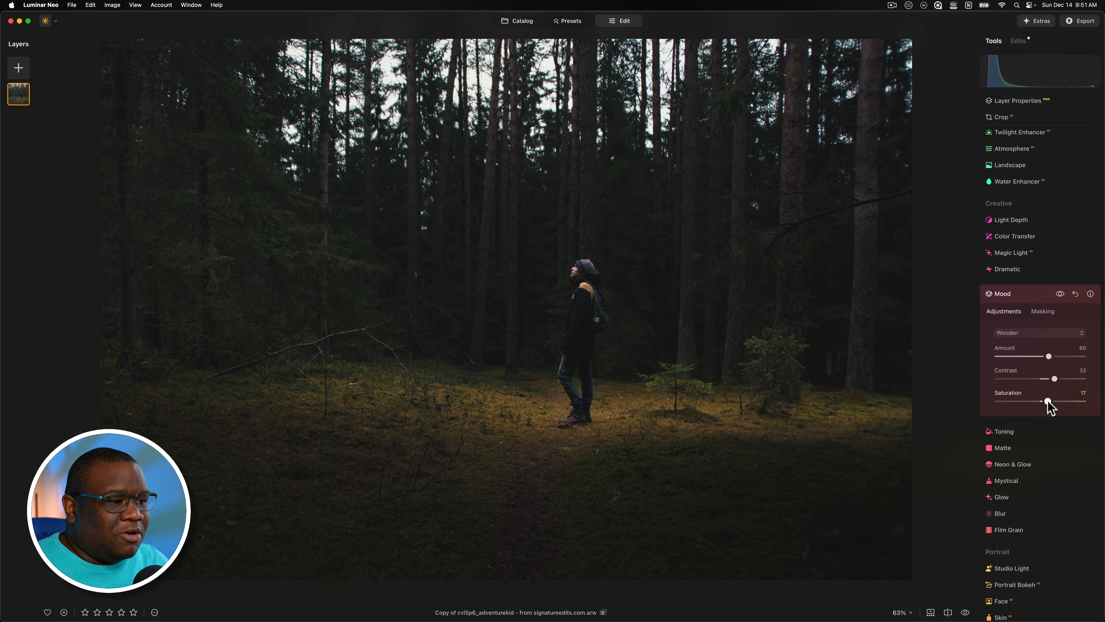
{"action": "left_click", "coordinate": [1015, 293]}
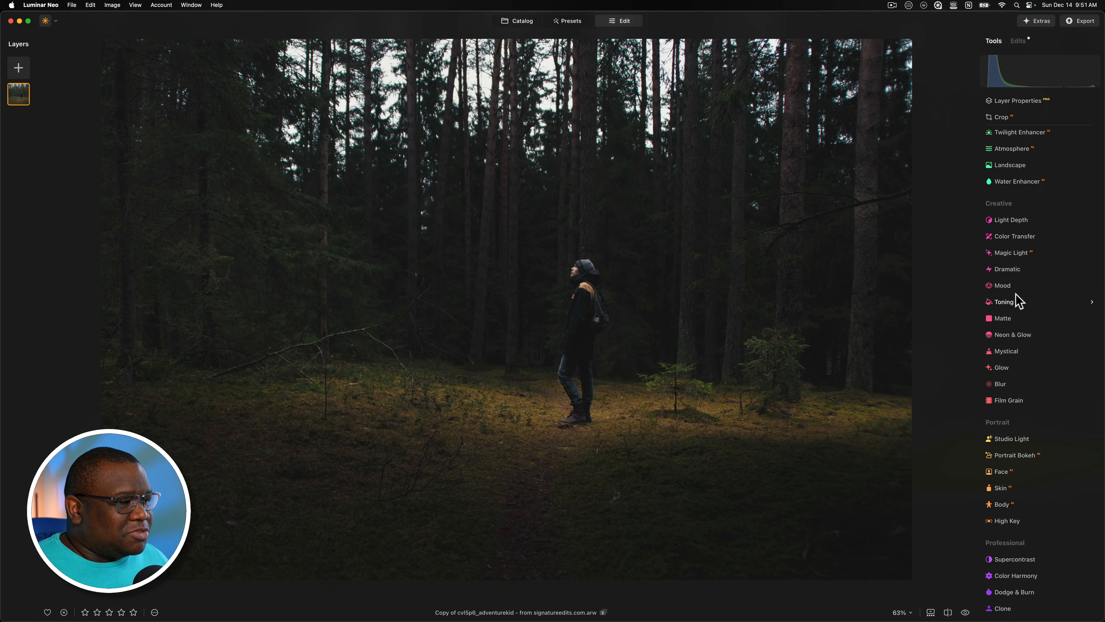
Step: In the Color tool's HSL Luminance settings, set Red to -58, Orange to 1 and Yellow to 38
{"action": "scroll", "coordinate": [1038, 315], "scroll_direction": "up", "scroll_amount": 5}
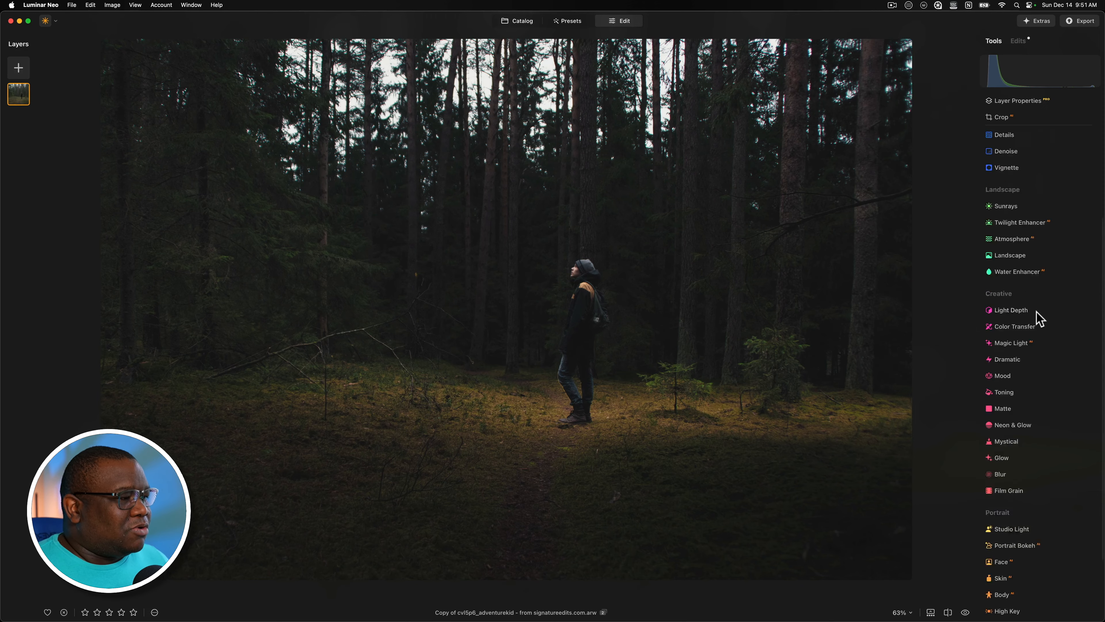
{"action": "scroll", "coordinate": [1039, 316], "scroll_direction": "up", "scroll_amount": 2}
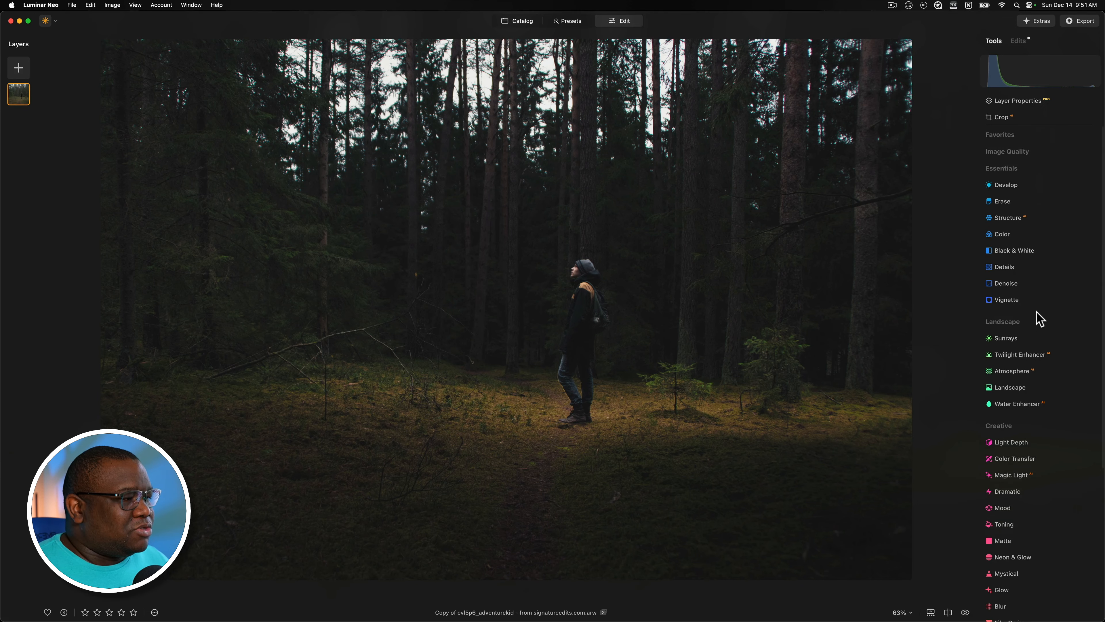
{"action": "left_click", "coordinate": [1008, 239]}
{"action": "scroll", "coordinate": [1039, 247], "scroll_direction": "down", "scroll_amount": 3}
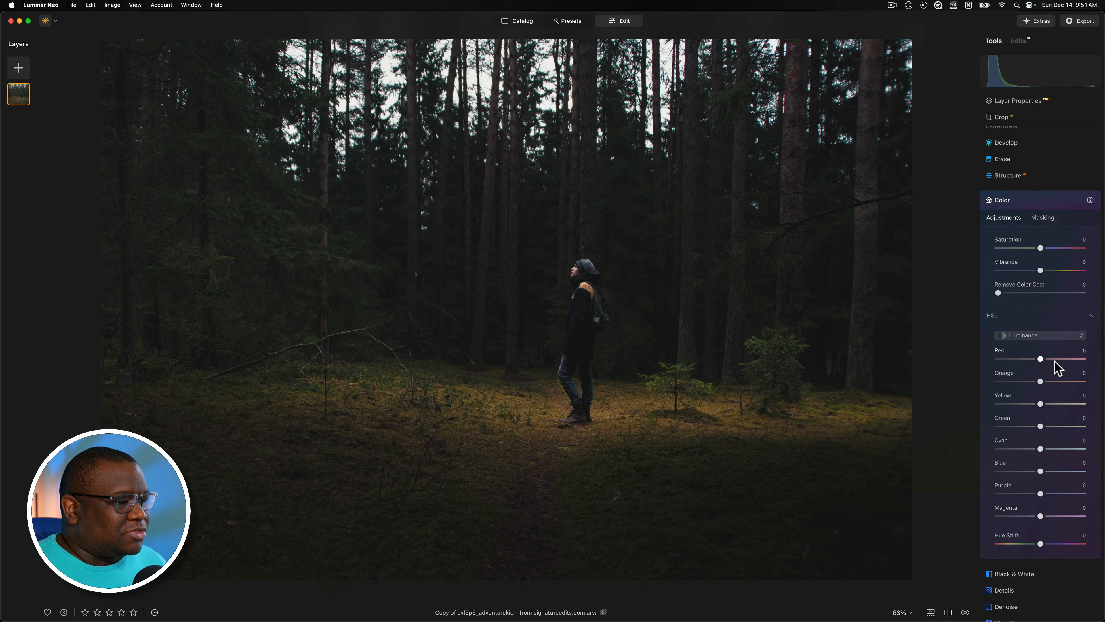
{"action": "left_click_drag", "start_coordinate": [1041, 359], "coordinate": [1016, 359]}
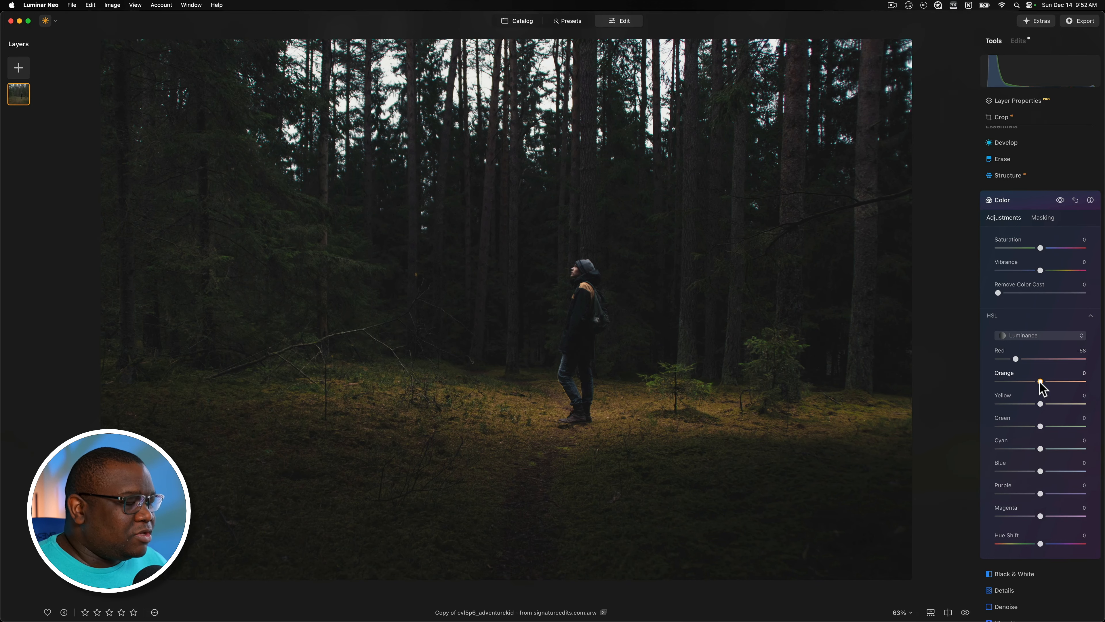
{"action": "mouse_move", "coordinate": [1040, 382]}
{"action": "left_mouse_down"}
{"action": "mouse_move", "coordinate": [1062, 382]}
{"action": "mouse_move", "coordinate": [1041, 382]}
{"action": "left_mouse_up"}
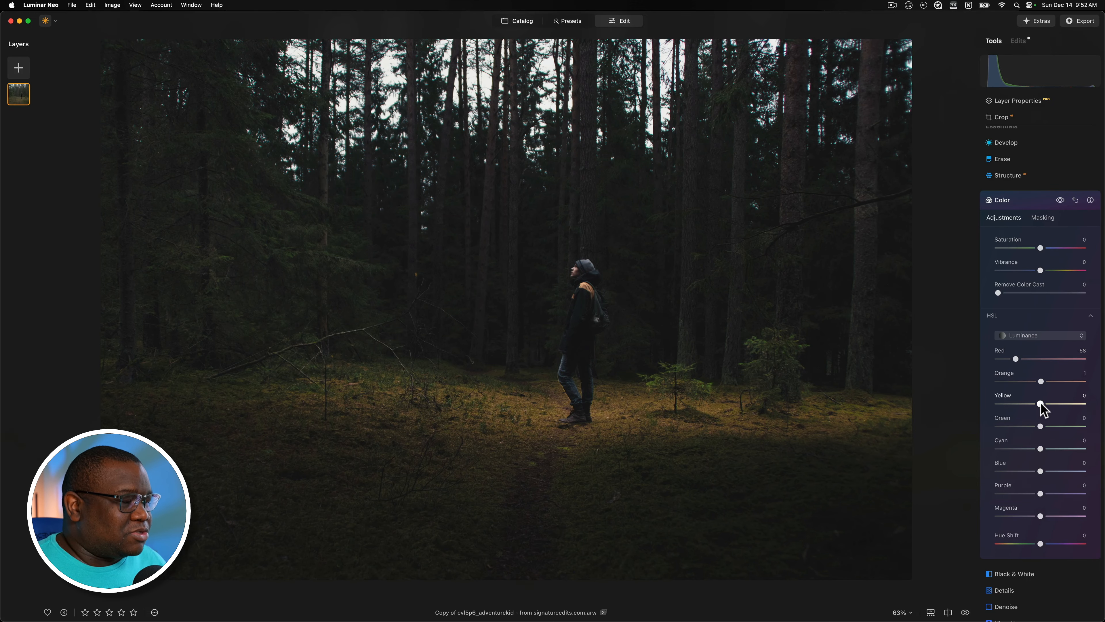
{"action": "left_click_drag", "start_coordinate": [1041, 404], "coordinate": [1057, 403]}
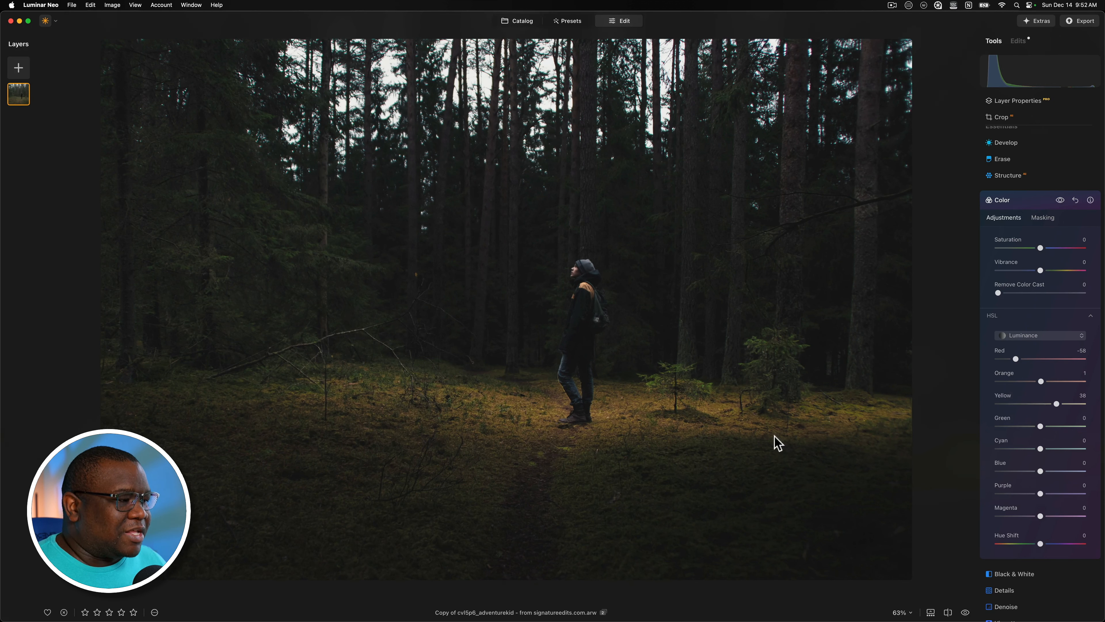
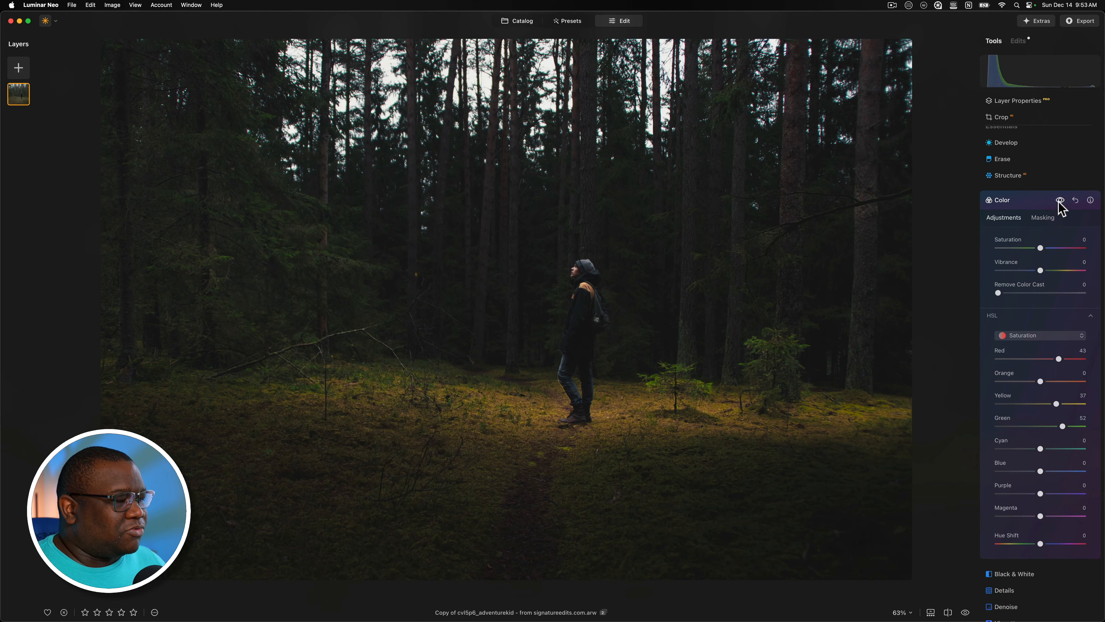
Step: Compare the photo with and without the Color adjustments and set Vibrance to 14
{"action": "left_click", "coordinate": [1059, 201]}
{"action": "left_click", "coordinate": [1059, 202]}
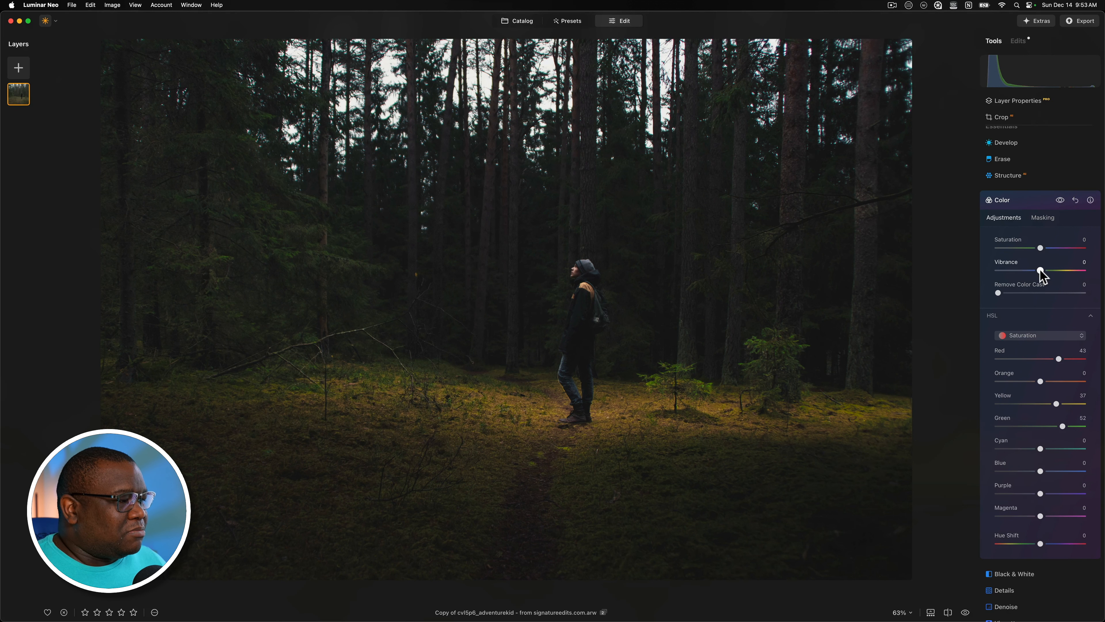
{"action": "left_click_drag", "start_coordinate": [1040, 270], "coordinate": [1042, 269]}
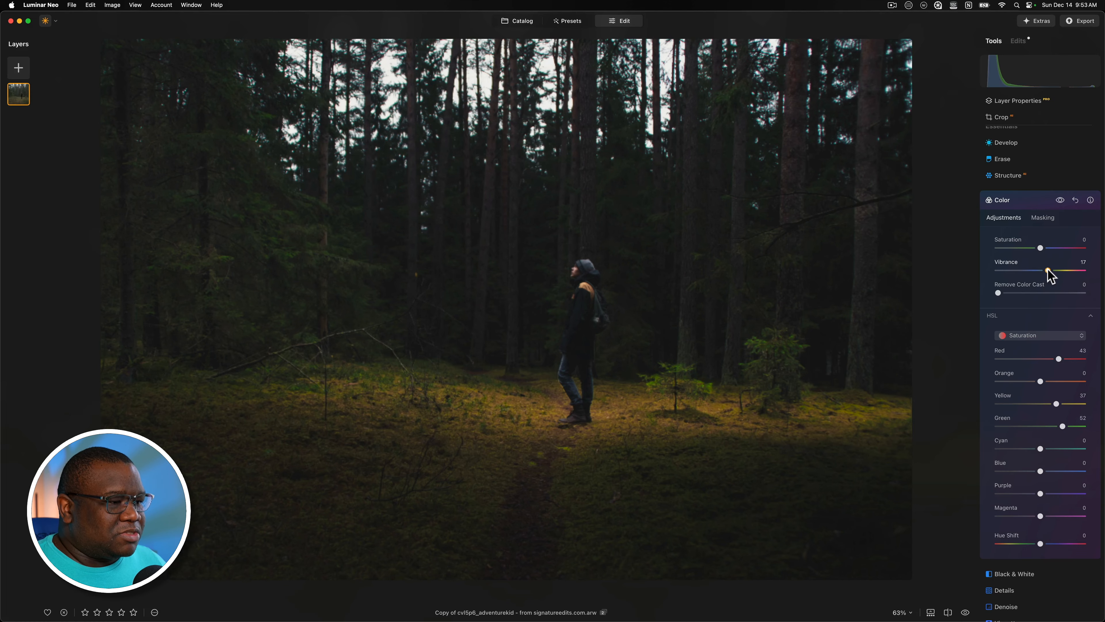
{"action": "left_click", "coordinate": [1048, 270]}
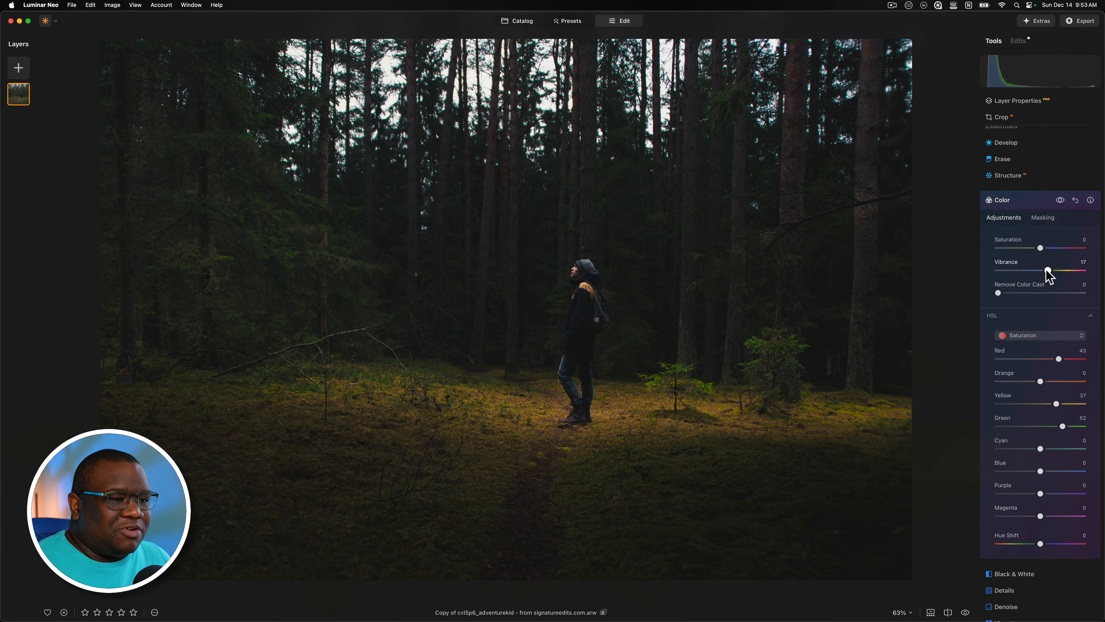
{"action": "left_click_drag", "start_coordinate": [1047, 270], "coordinate": [1046, 270]}
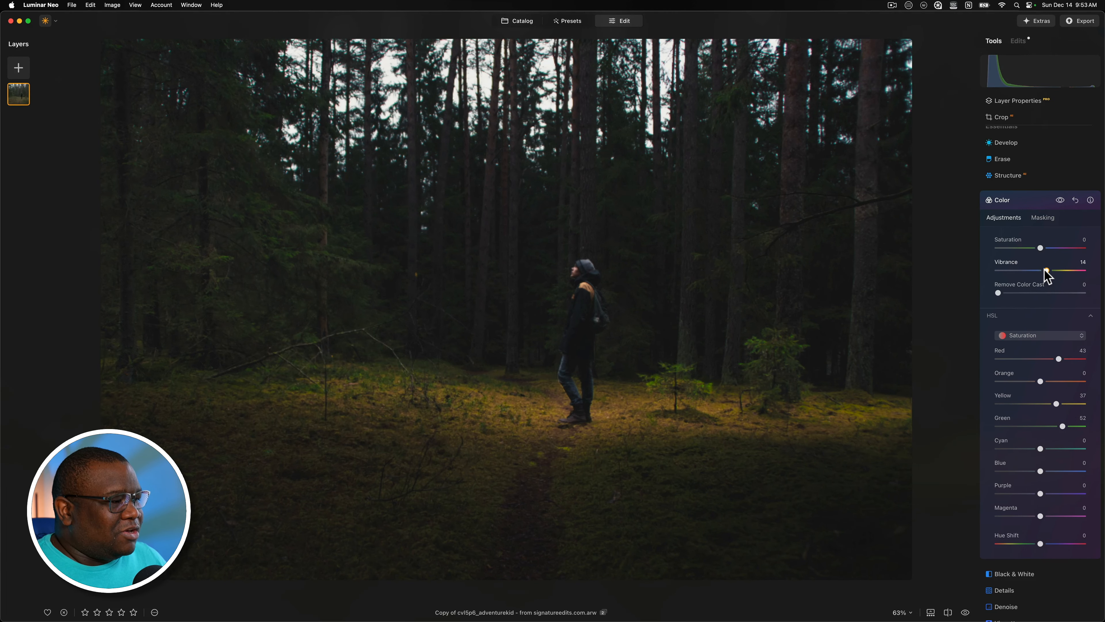
{"action": "left_click", "coordinate": [1046, 271]}
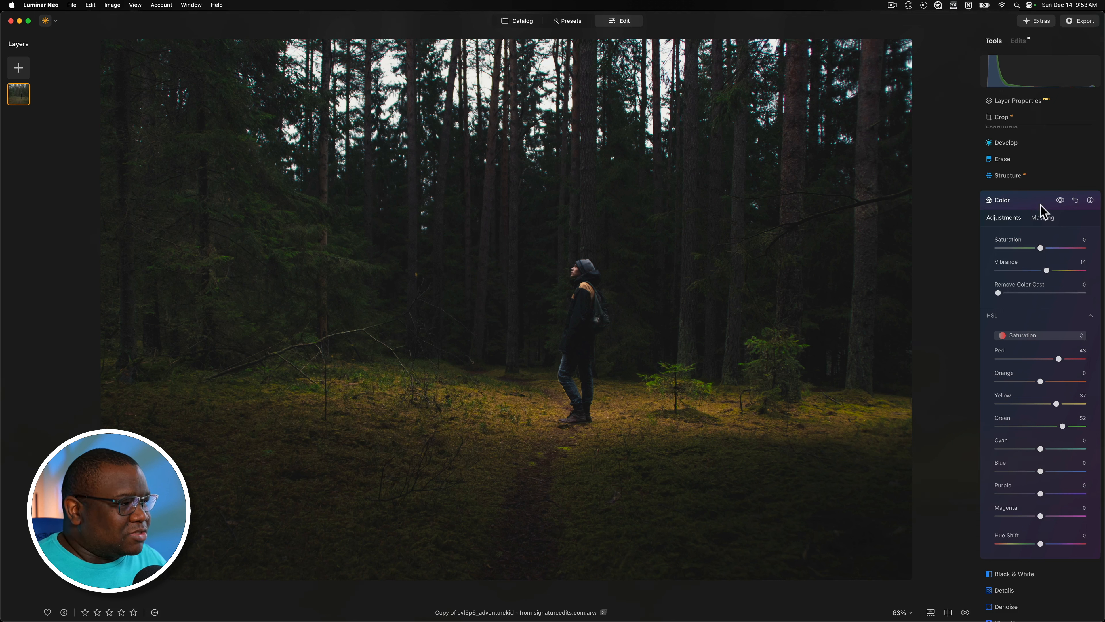
{"action": "left_click", "coordinate": [1025, 201]}
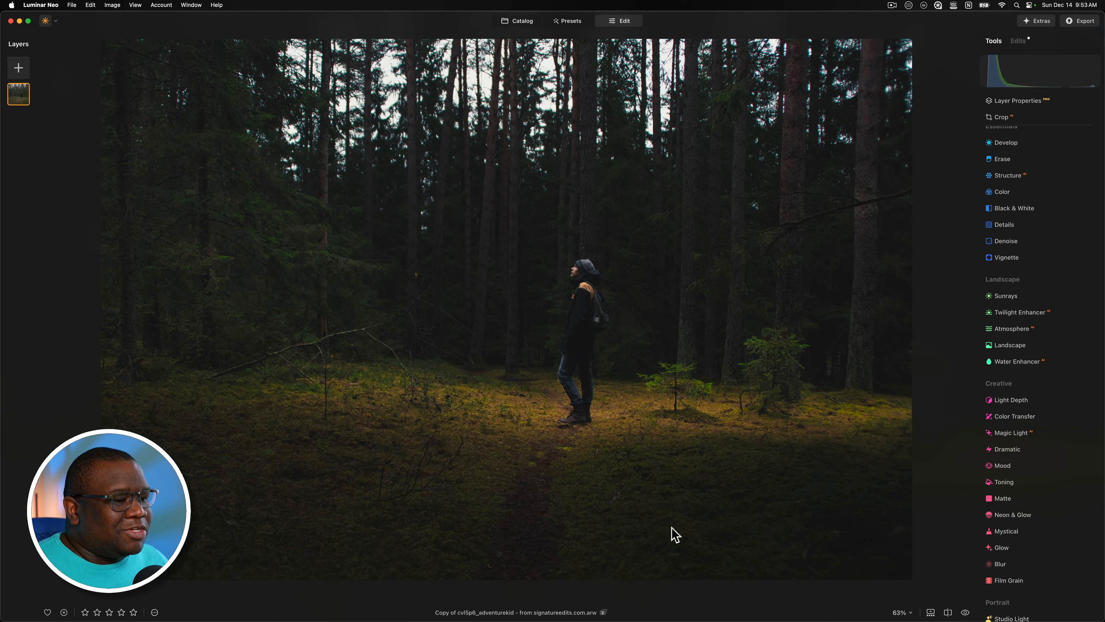
Step: Lower Develop's Exposure to -1.50 and limit it to the foreground with a slightly tilted linear gradient mask ending around the hiker's feet
{"action": "left_click", "coordinate": [1005, 144]}
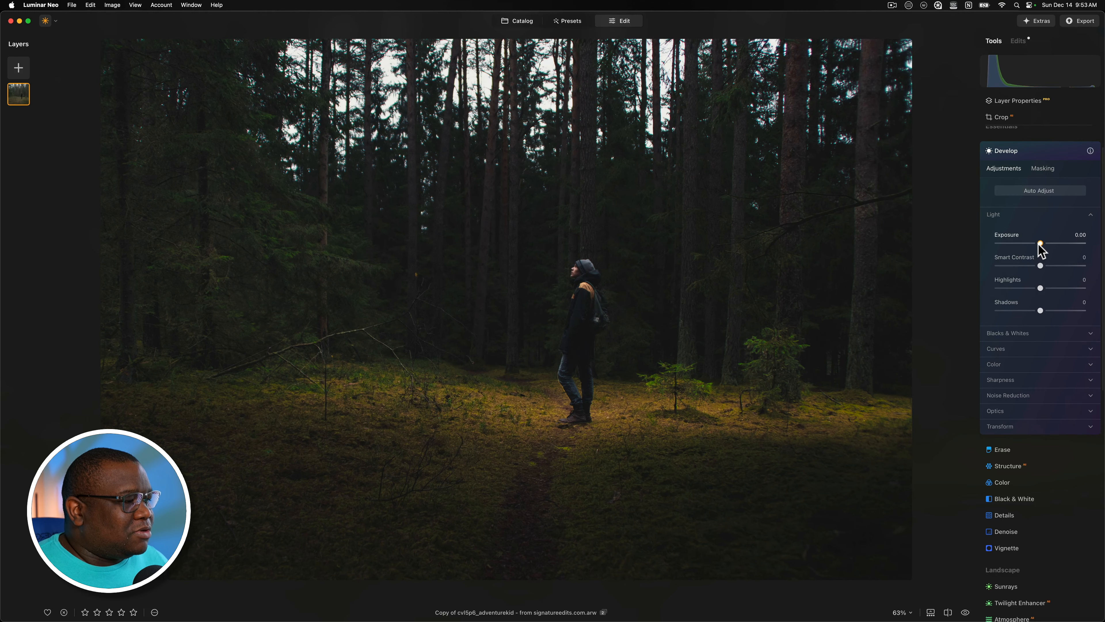
{"action": "left_click_drag", "start_coordinate": [1039, 245], "coordinate": [1028, 244]}
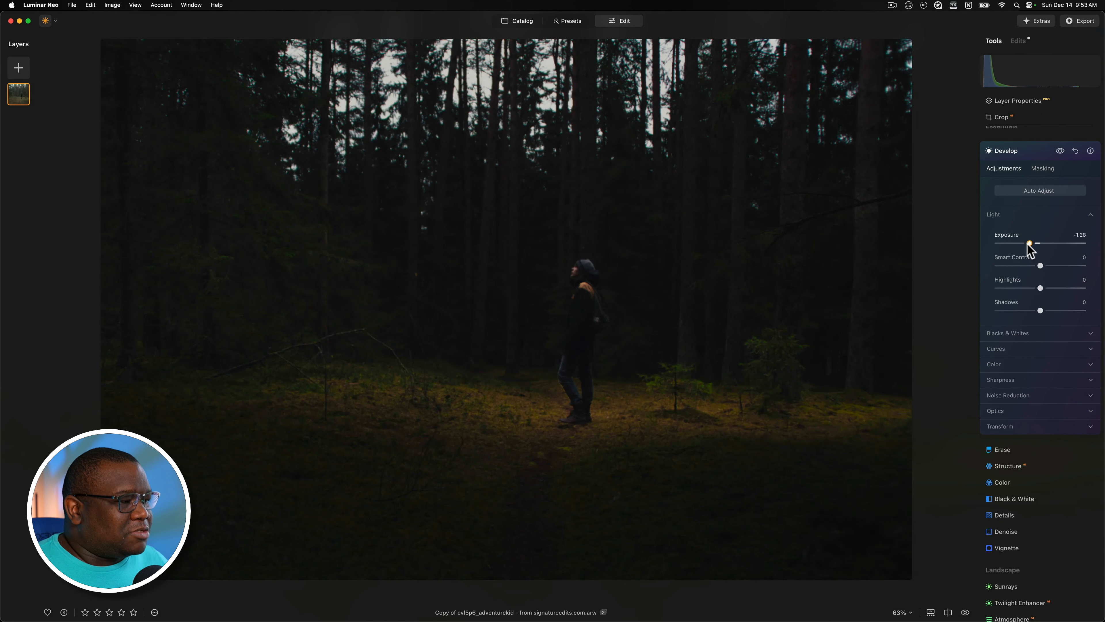
{"action": "left_click", "coordinate": [1043, 168]}
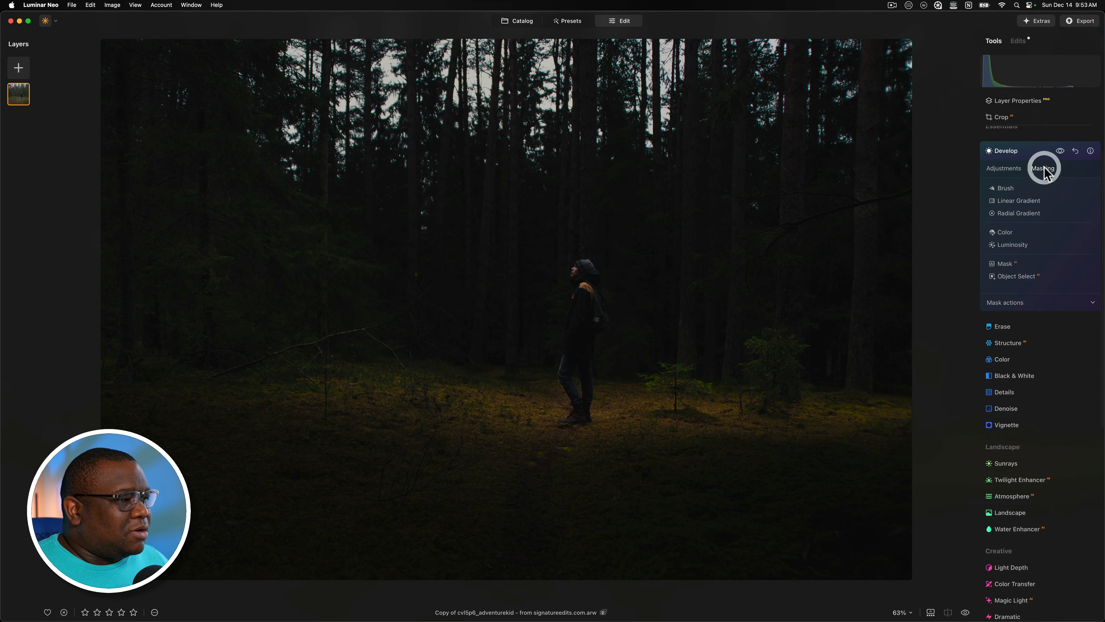
{"action": "left_click", "coordinate": [1029, 199]}
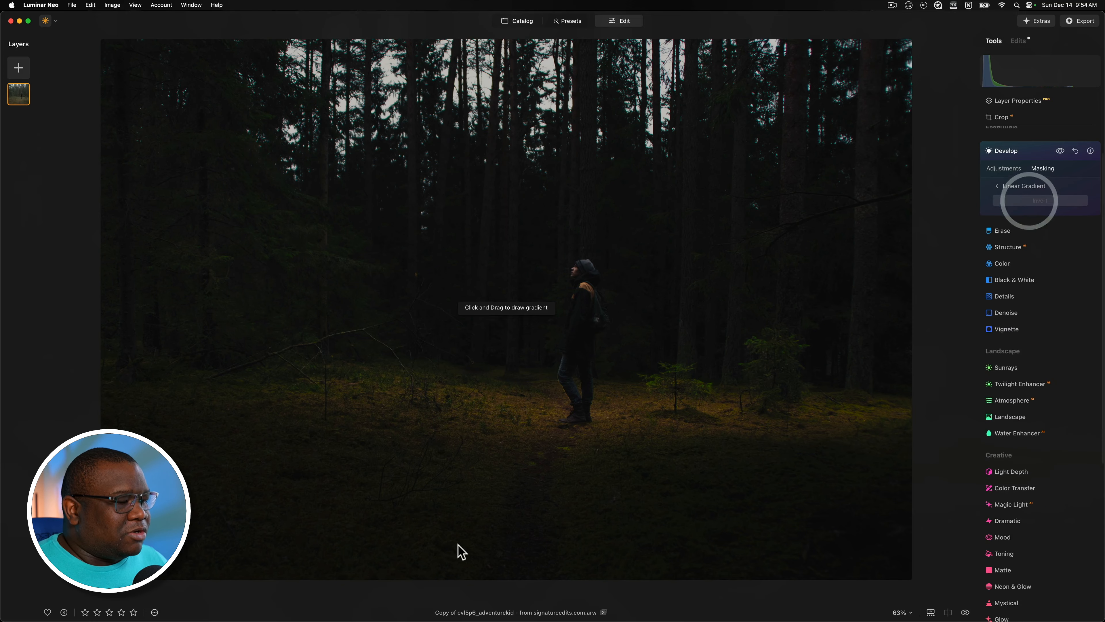
{"action": "left_click_drag", "start_coordinate": [569, 494], "coordinate": [558, 405]}
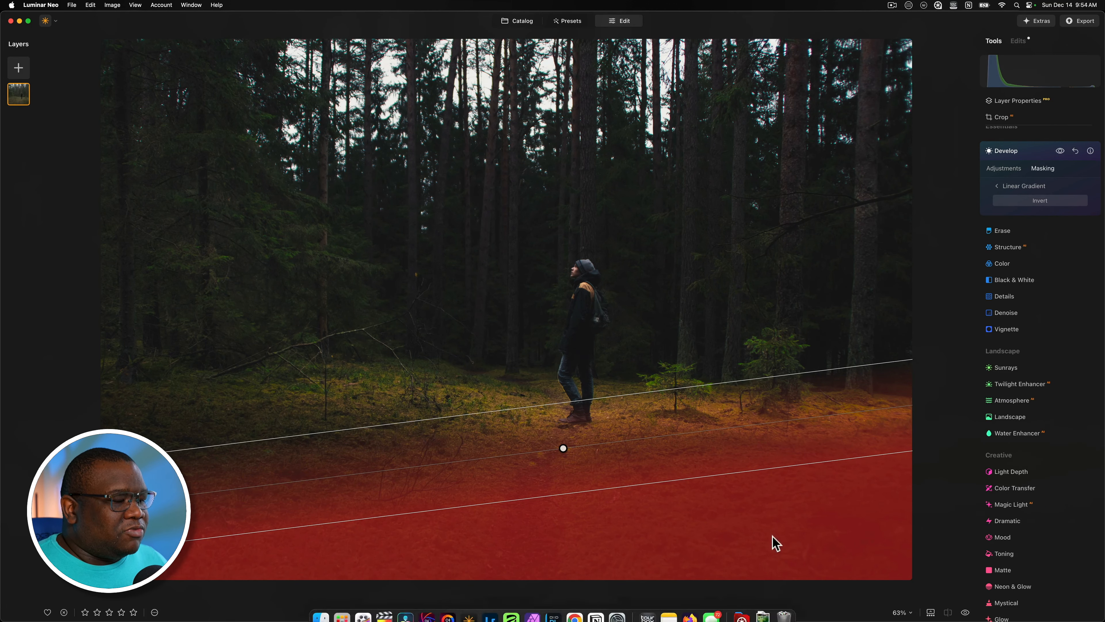
{"action": "left_click", "coordinate": [1005, 185]}
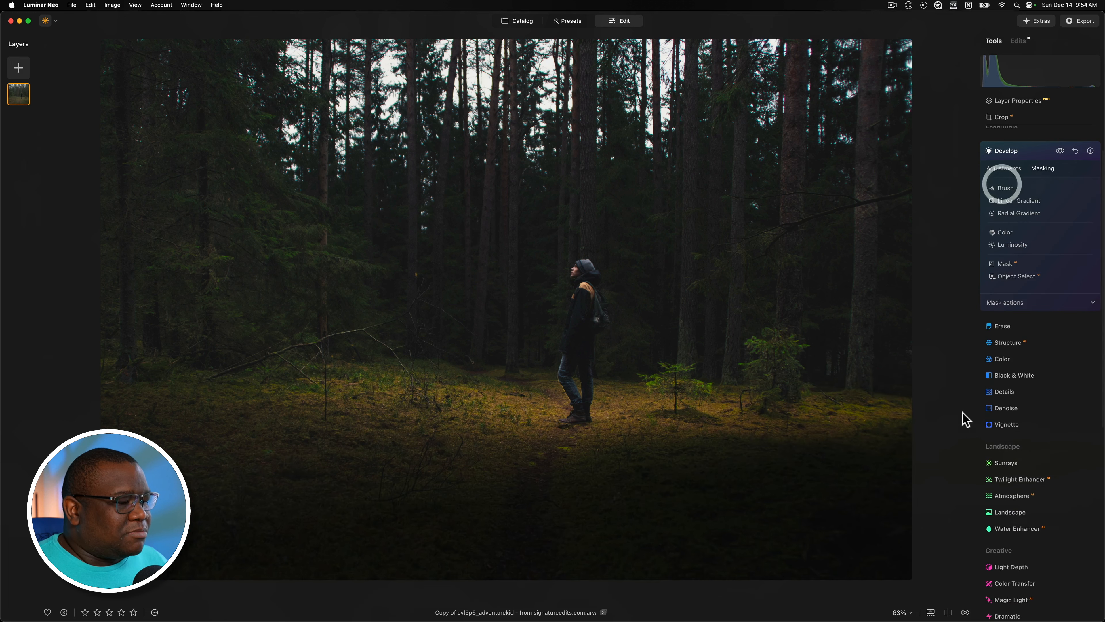
Step: Set the masked Develop Exposure to -0.74 and compare the photo with and without the adjustment
{"action": "left_click", "coordinate": [1001, 168]}
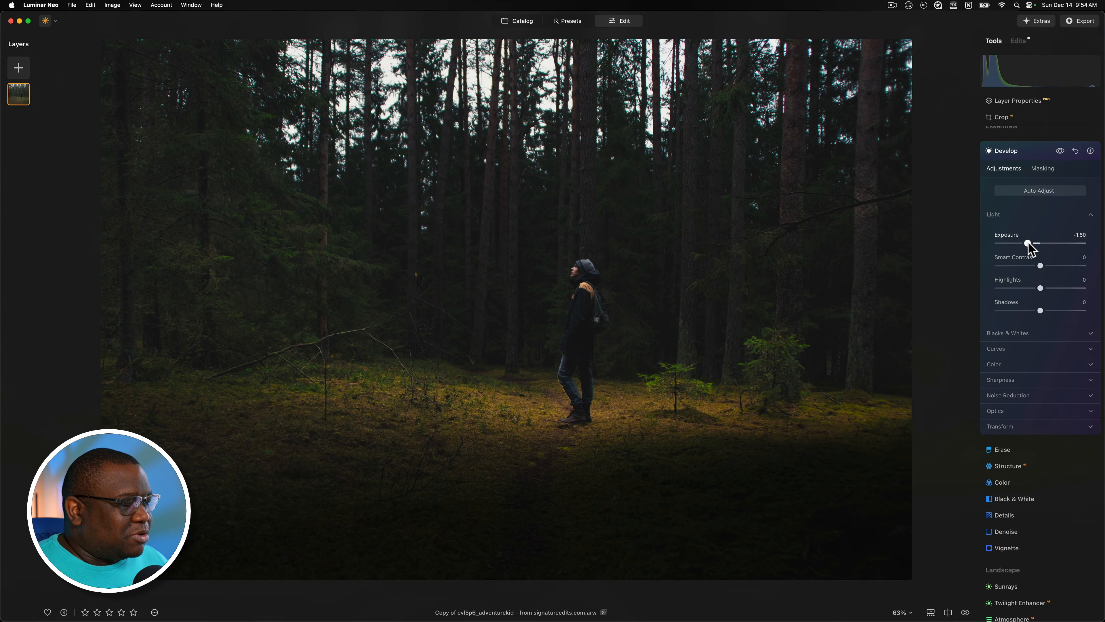
{"action": "left_click_drag", "start_coordinate": [1027, 243], "coordinate": [1029, 243]}
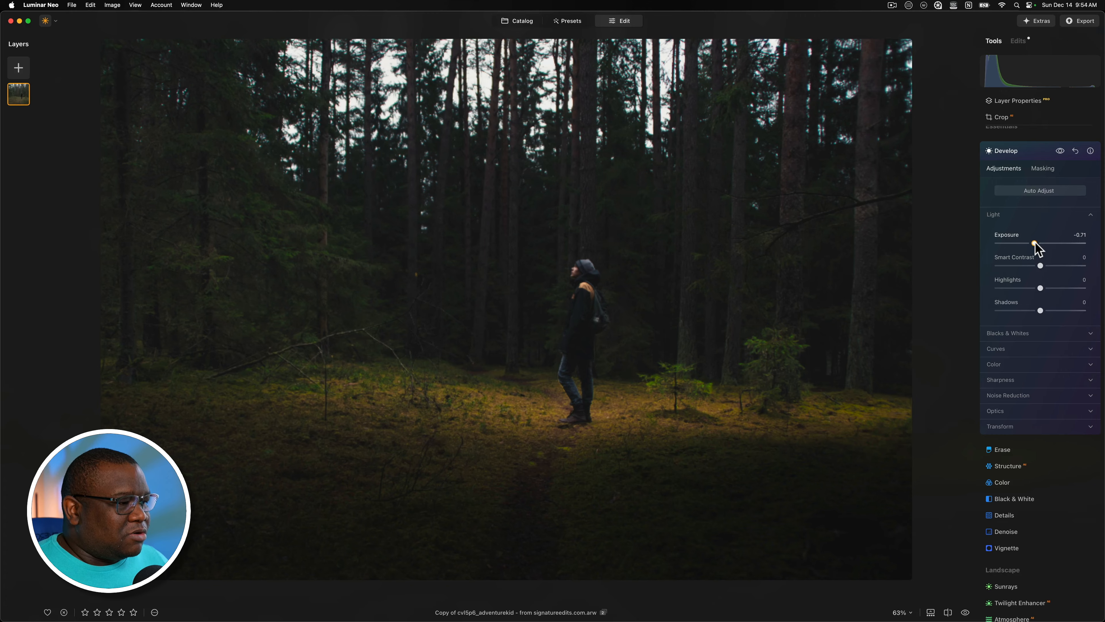
{"action": "left_click_drag", "start_coordinate": [1035, 245], "coordinate": [1034, 243]}
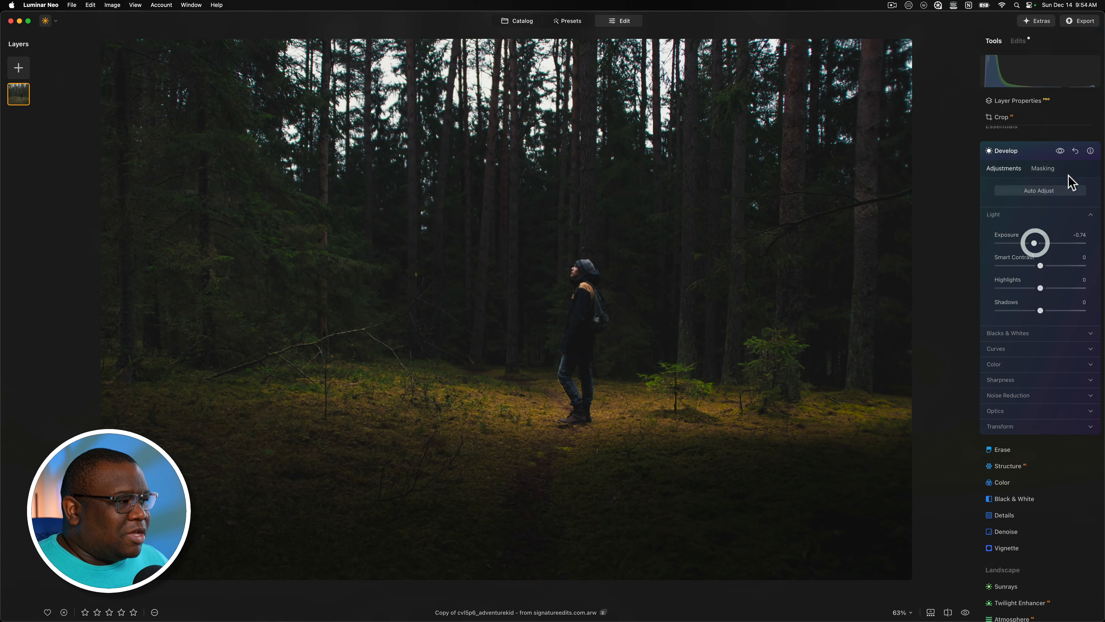
{"action": "left_click", "coordinate": [1061, 152]}
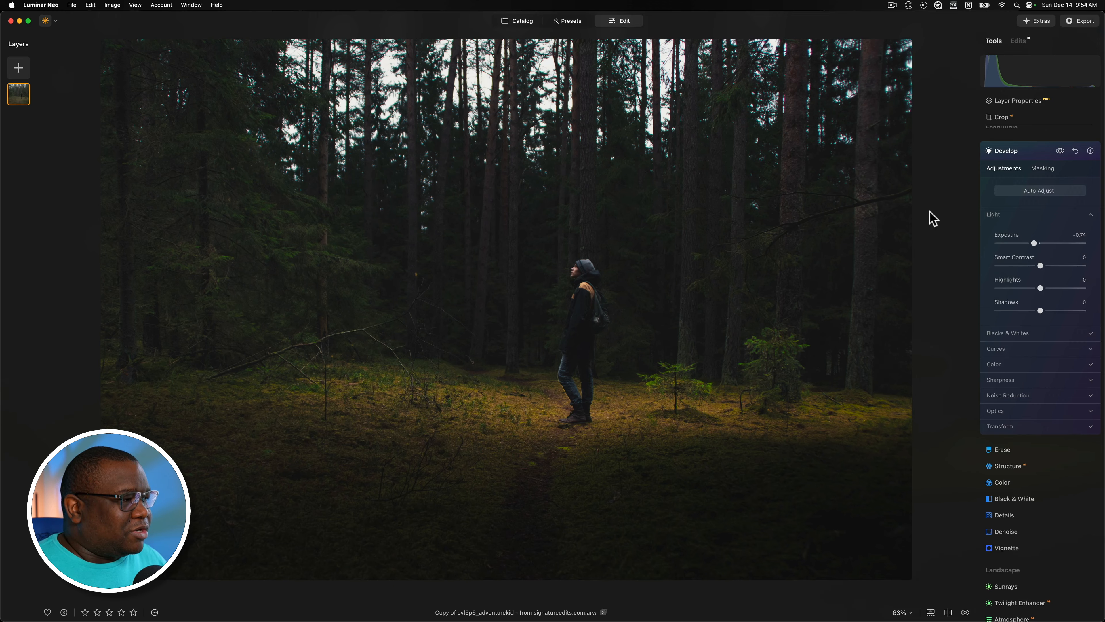
{"action": "left_click", "coordinate": [1023, 151]}
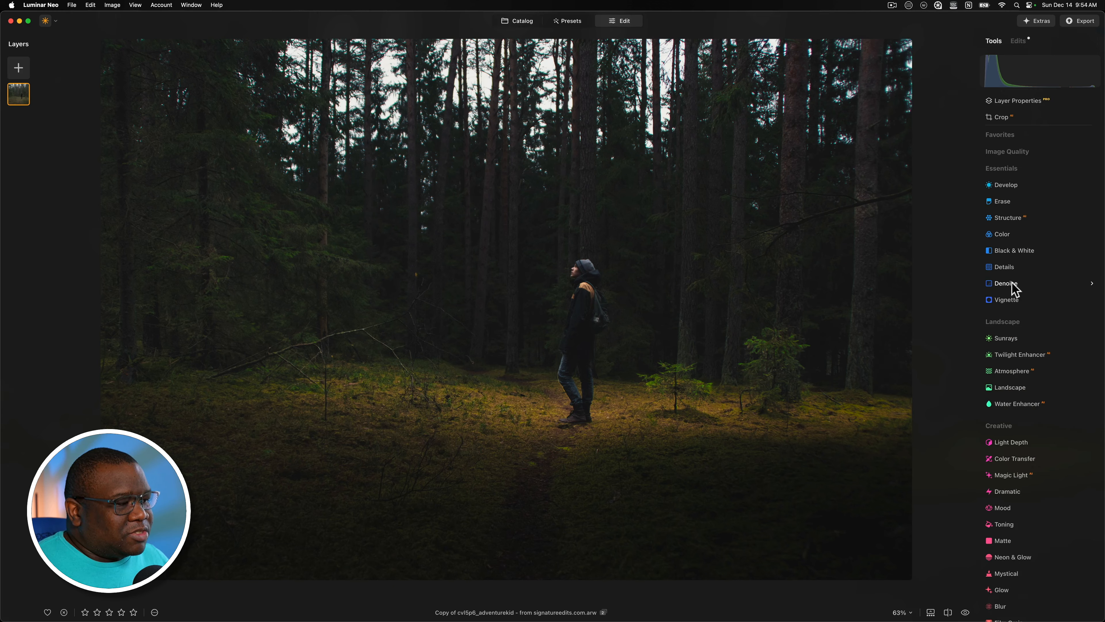
Step: Add Film Grain with an Amount of 20 and open the Crop tool
{"action": "scroll", "coordinate": [1022, 403], "scroll_direction": "down", "scroll_amount": 5}
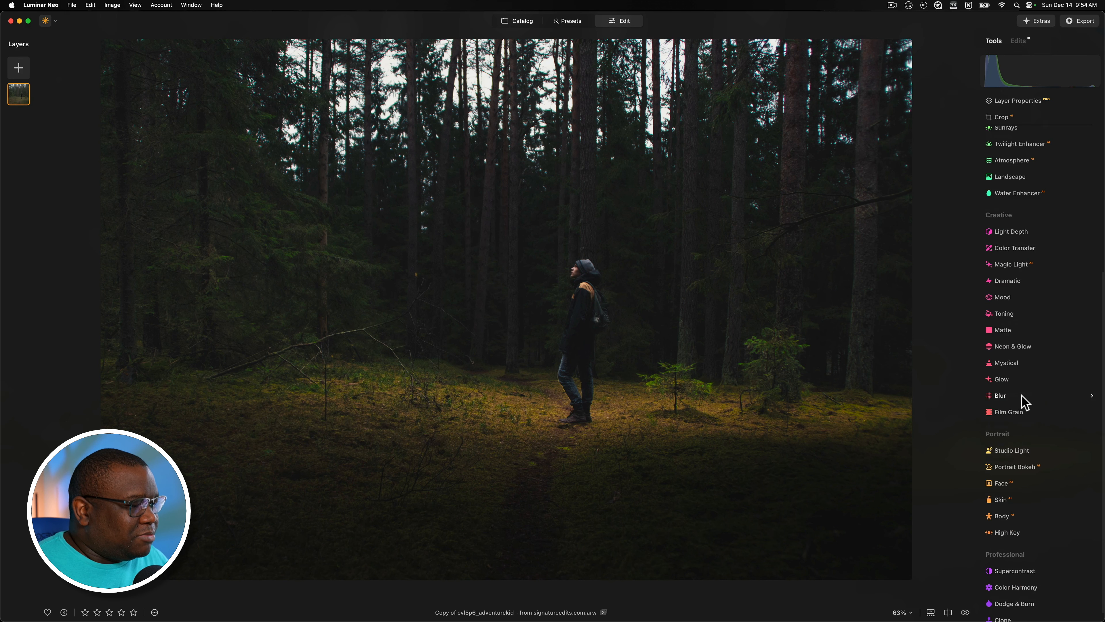
{"action": "left_click", "coordinate": [1016, 412]}
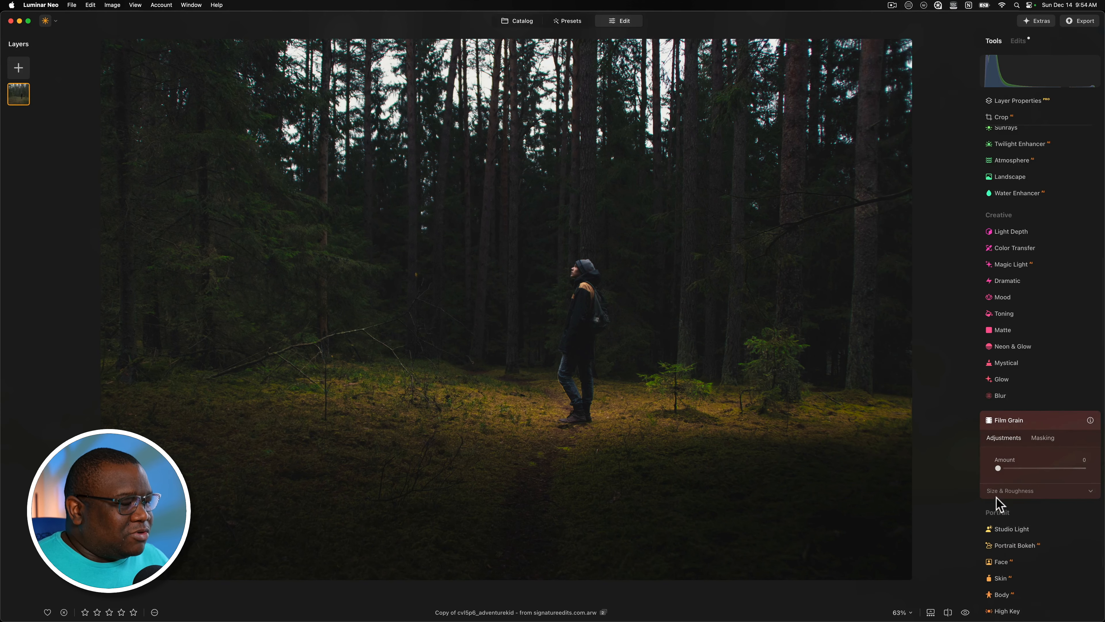
{"action": "left_click_drag", "start_coordinate": [998, 468], "coordinate": [1017, 469]}
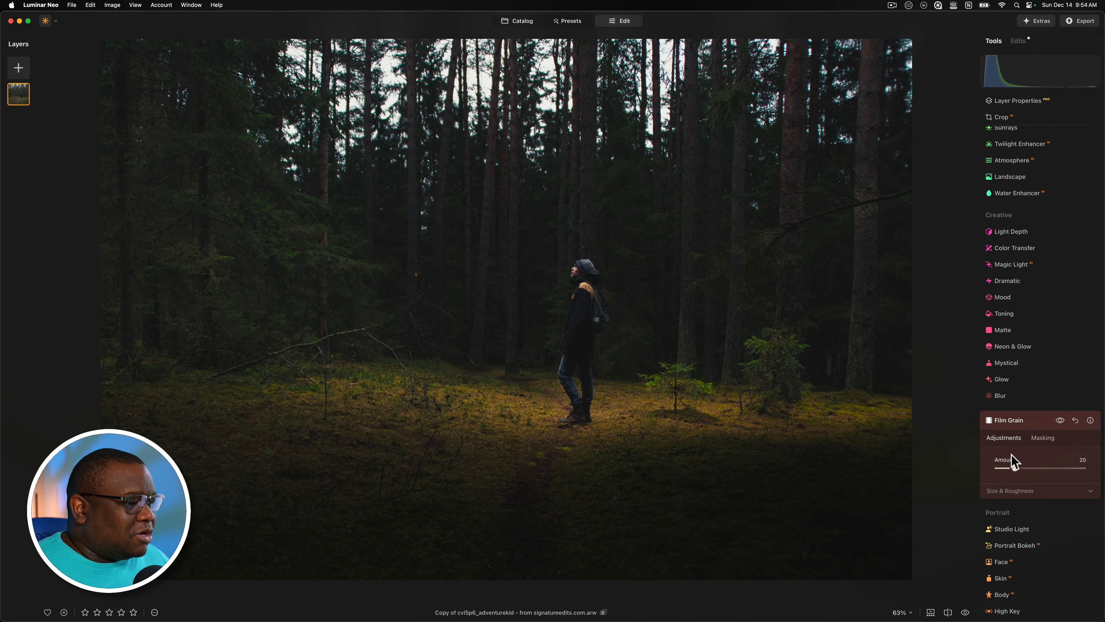
{"action": "left_click", "coordinate": [1026, 422]}
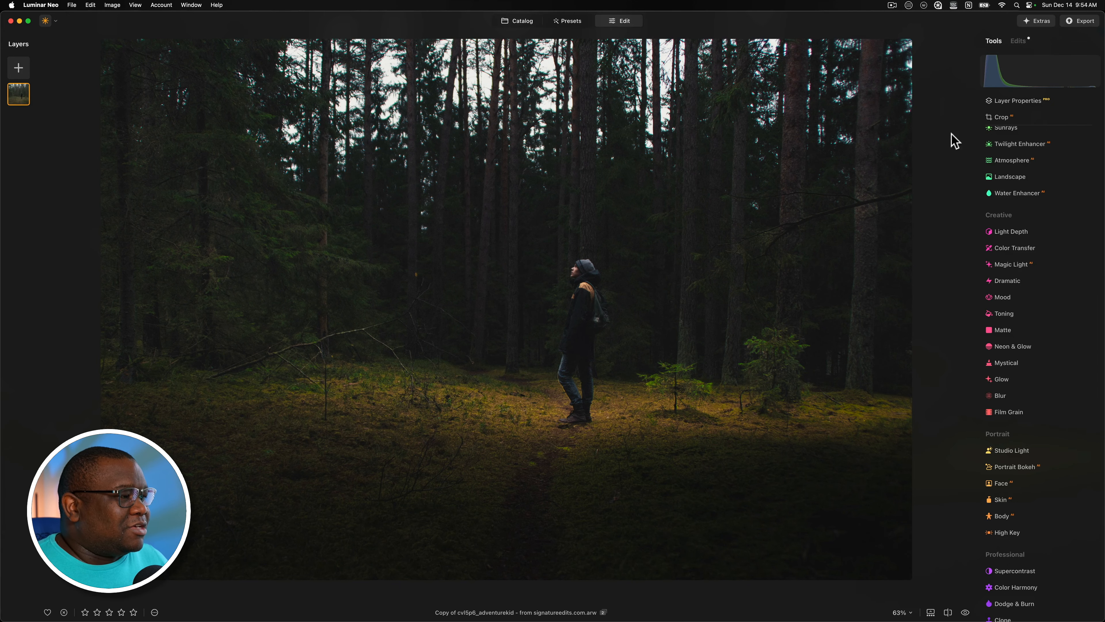
{"action": "left_click", "coordinate": [1000, 118]}
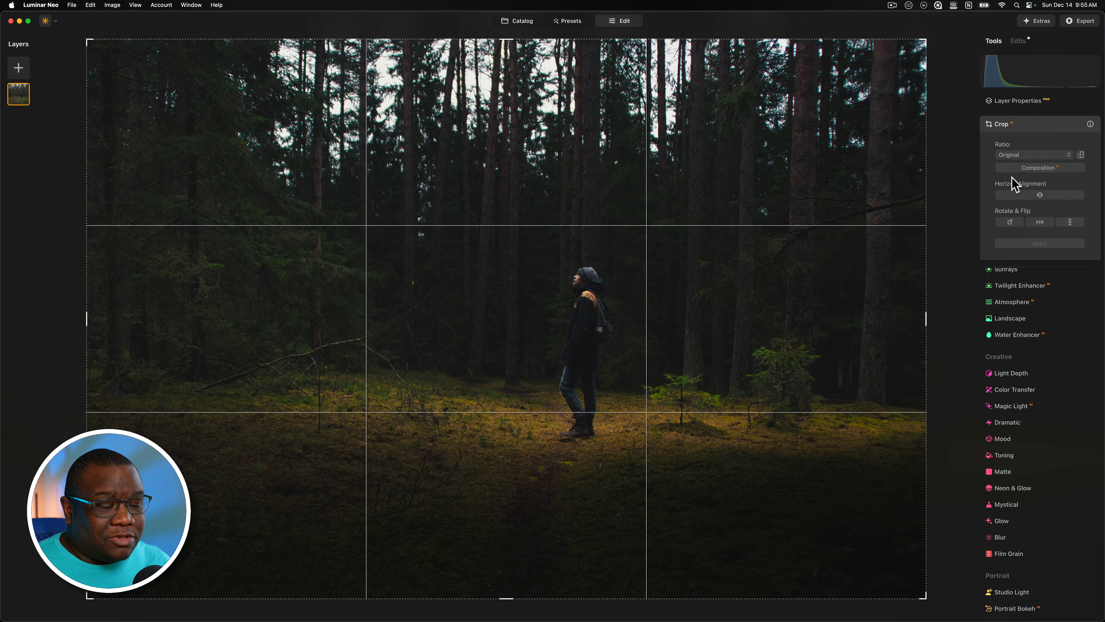
Step: Try a 4:5 crop ratio with the frame's upper edge pulled down to tighten around the hiker
{"action": "left_click", "coordinate": [1033, 156]}
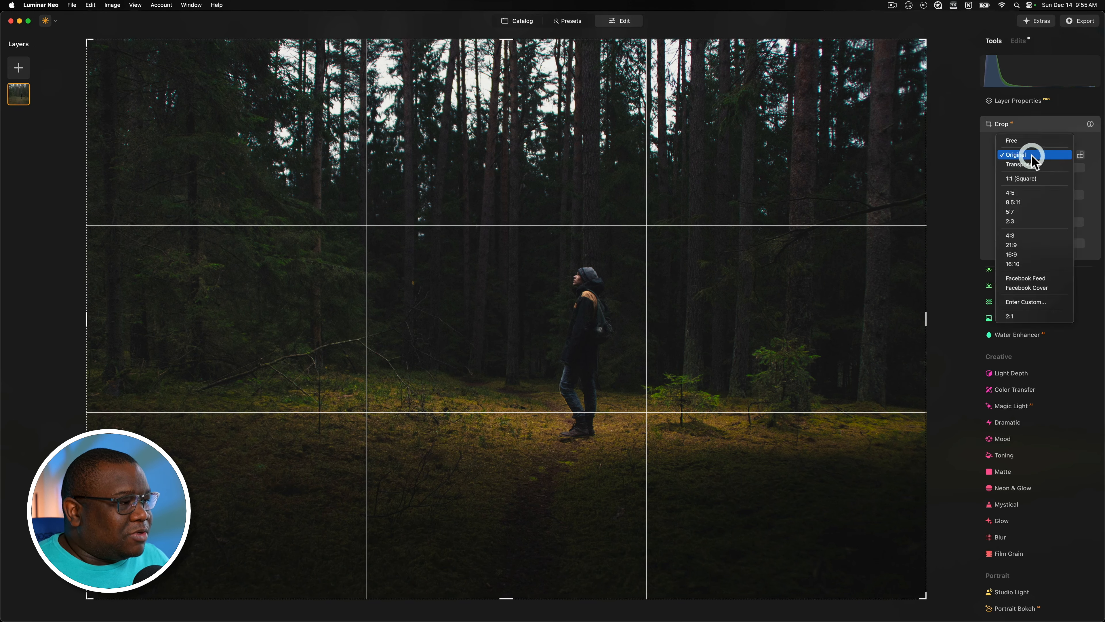
{"action": "left_click", "coordinate": [1026, 195]}
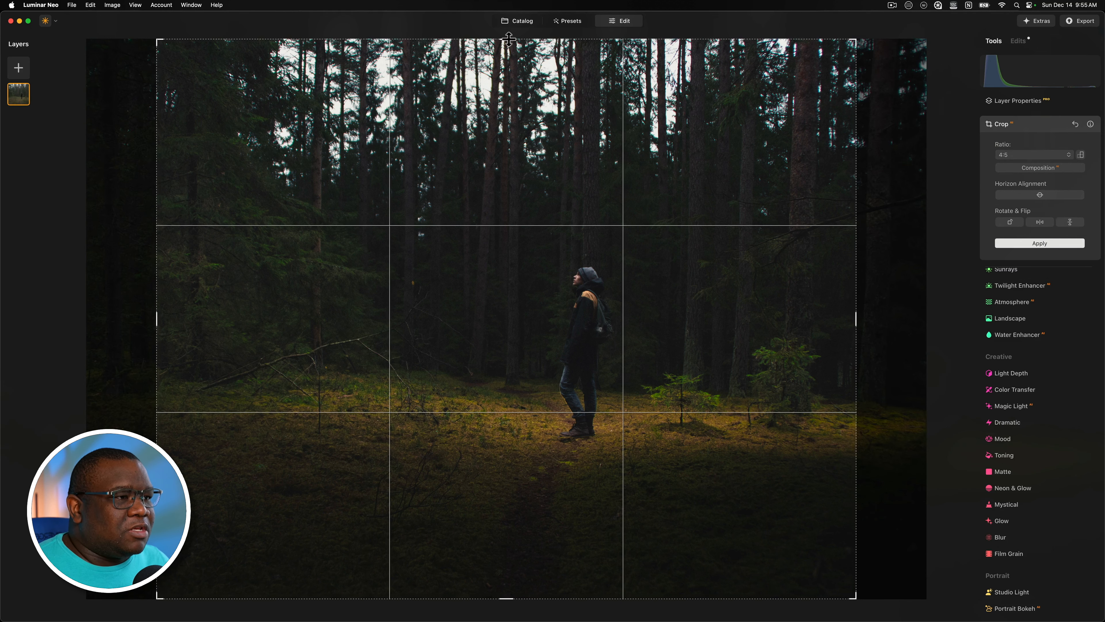
{"action": "left_click_drag", "start_coordinate": [508, 40], "coordinate": [523, 116]}
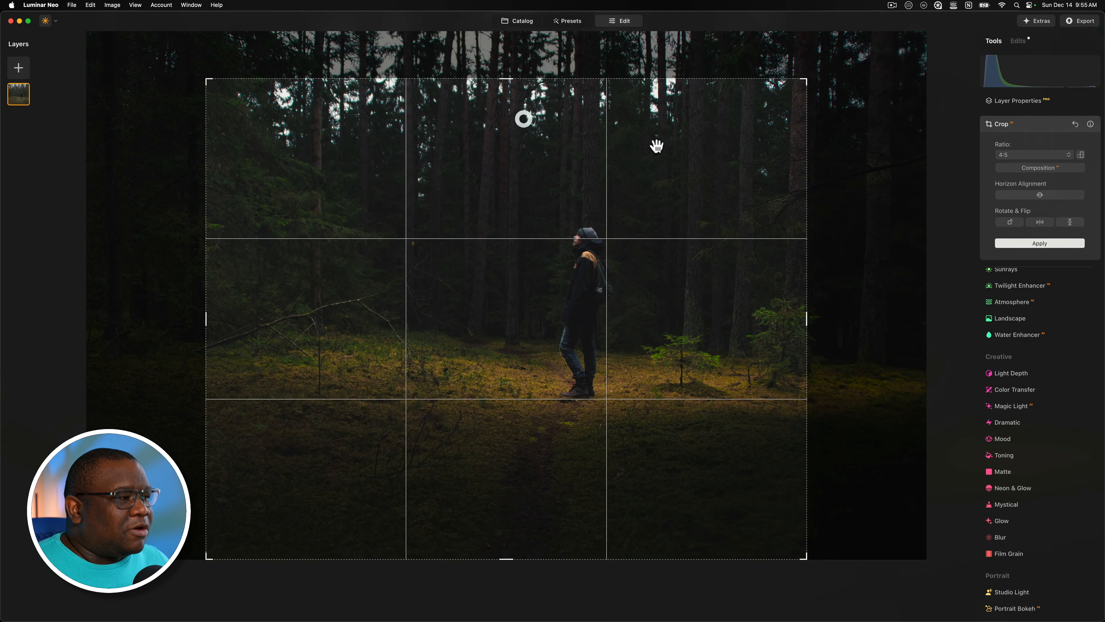
Step: Try a 16:9 crop ratio, tightening and shifting the frame so the hiker stands near the right vertical third line
{"action": "left_click", "coordinate": [1023, 156]}
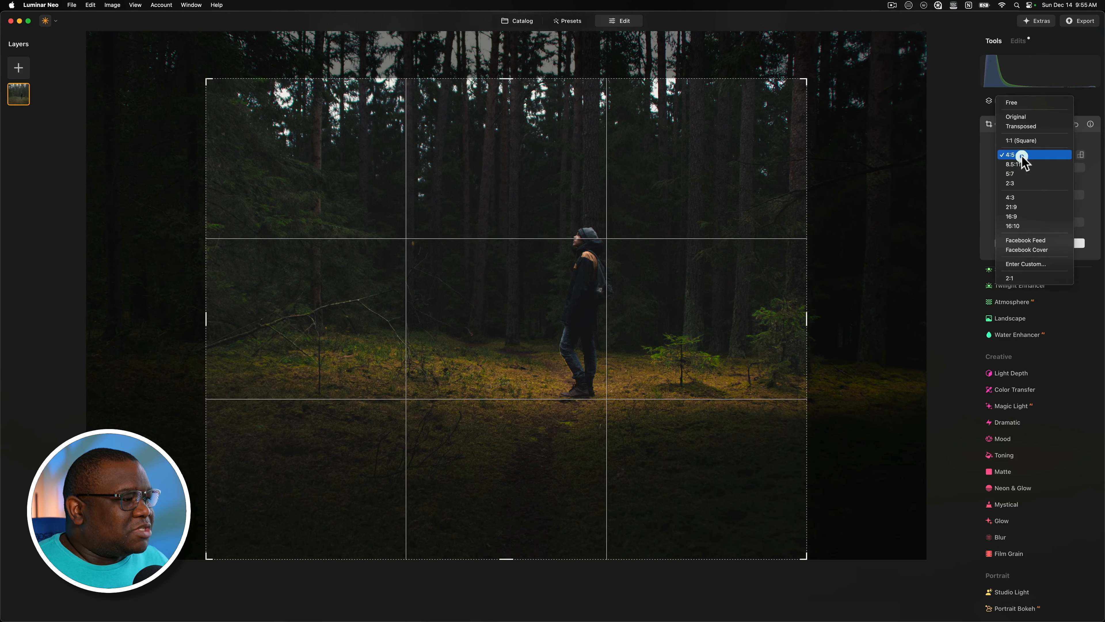
{"action": "left_click", "coordinate": [1040, 216]}
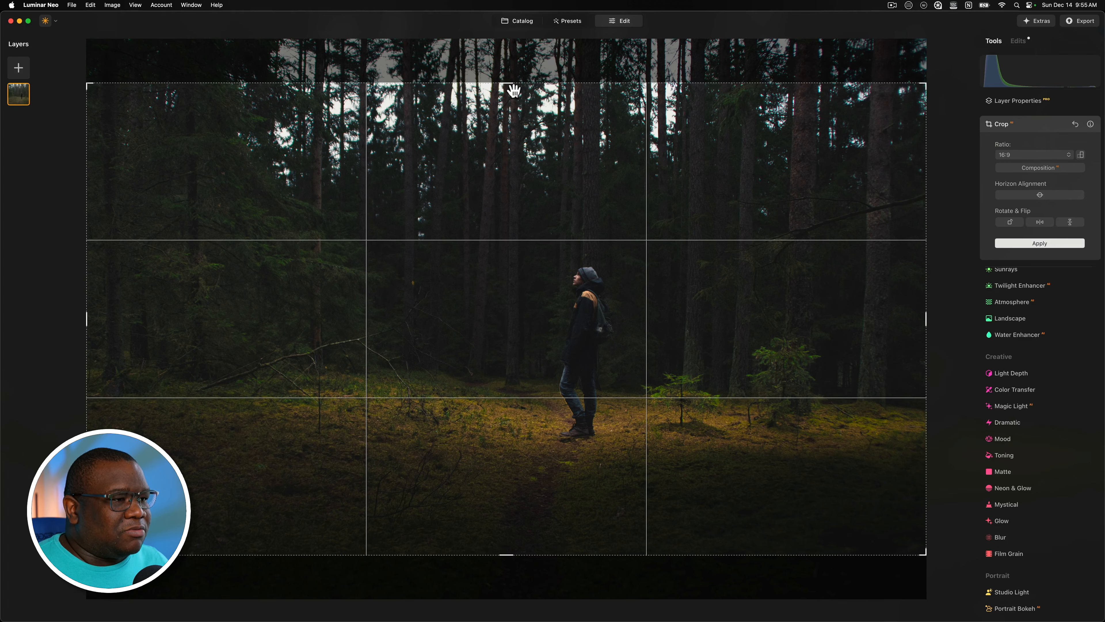
{"action": "left_click_drag", "start_coordinate": [509, 82], "coordinate": [538, 180]}
{"action": "left_click_drag", "start_coordinate": [501, 272], "coordinate": [538, 337]}
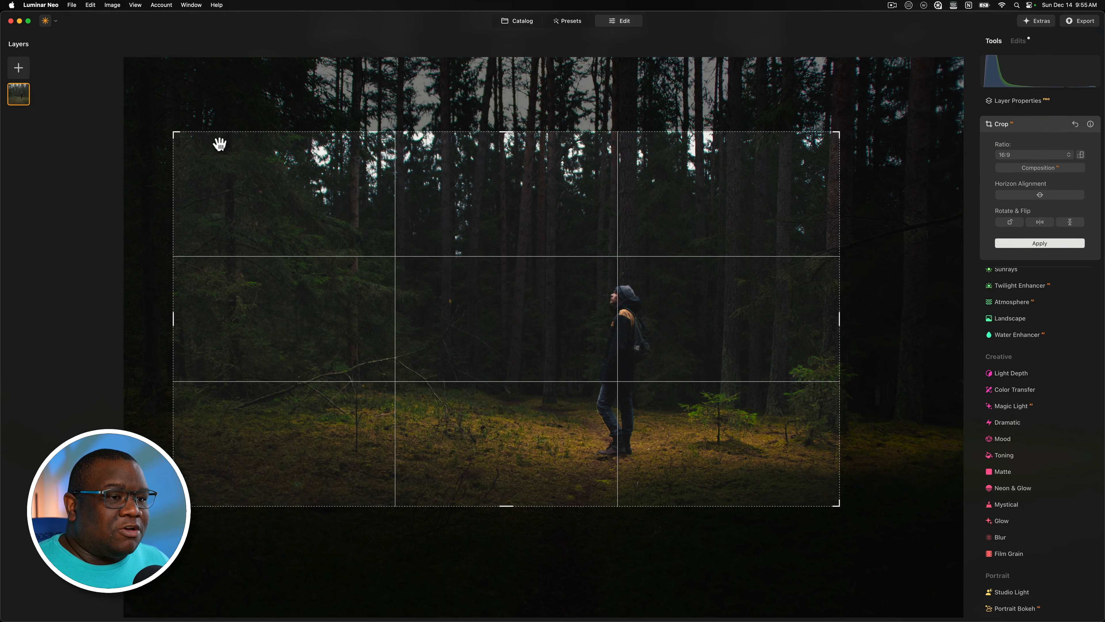
{"action": "left_click_drag", "start_coordinate": [177, 133], "coordinate": [148, 112]}
{"action": "left_click_drag", "start_coordinate": [468, 299], "coordinate": [446, 314]}
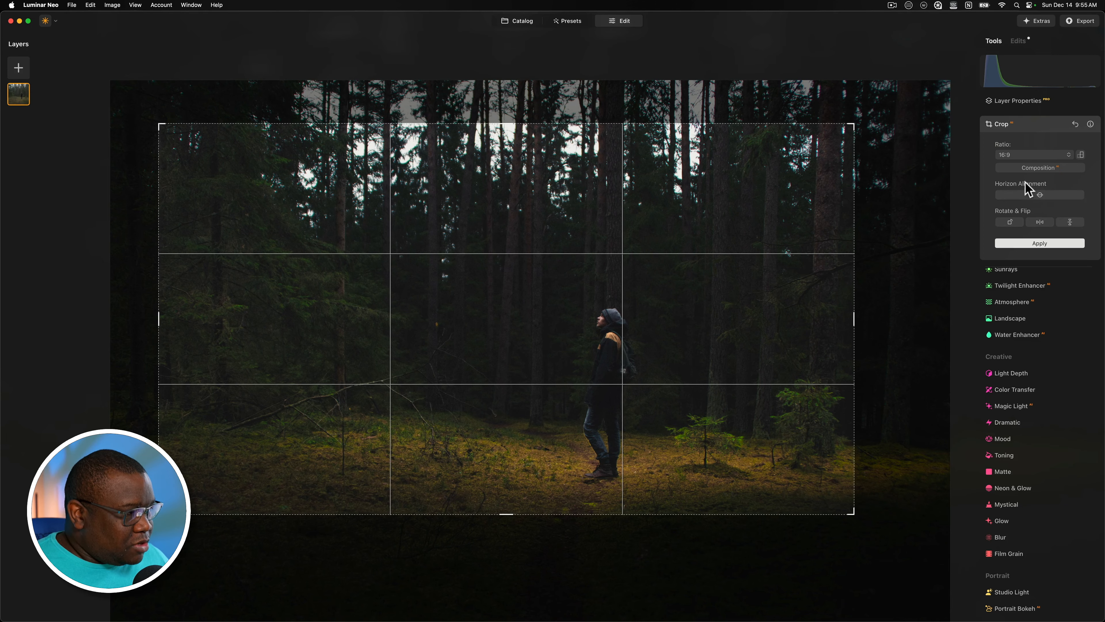
Step: Crop the photo to a tightened 4:5 ratio with the hiker on the right vertical third line, and compare it with the unedited version
{"action": "left_click", "coordinate": [1034, 155]}
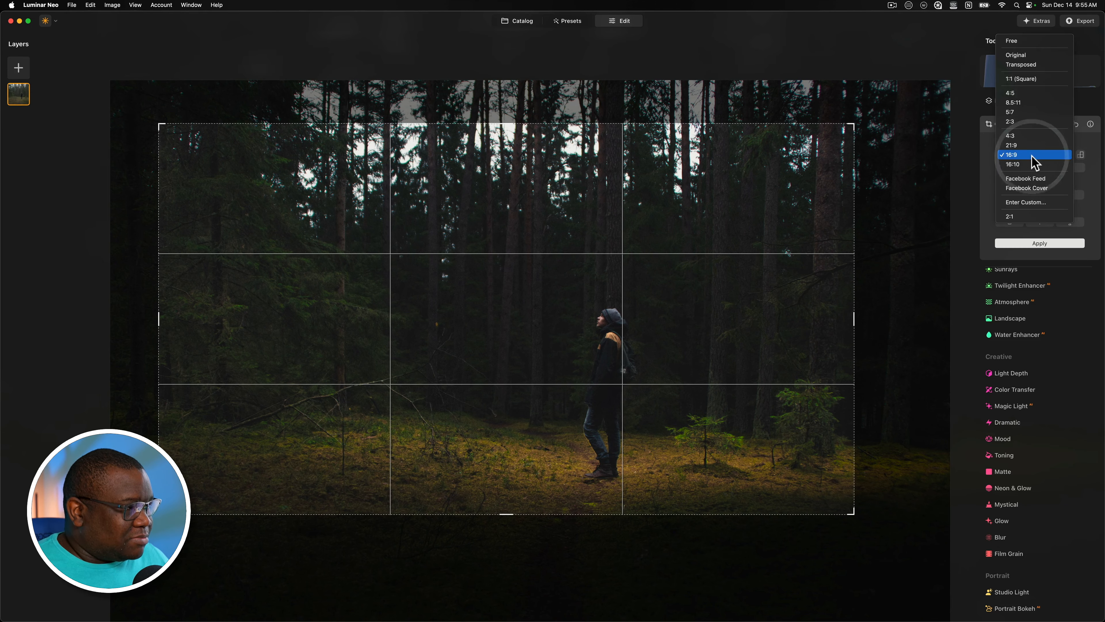
{"action": "left_click", "coordinate": [1014, 94]}
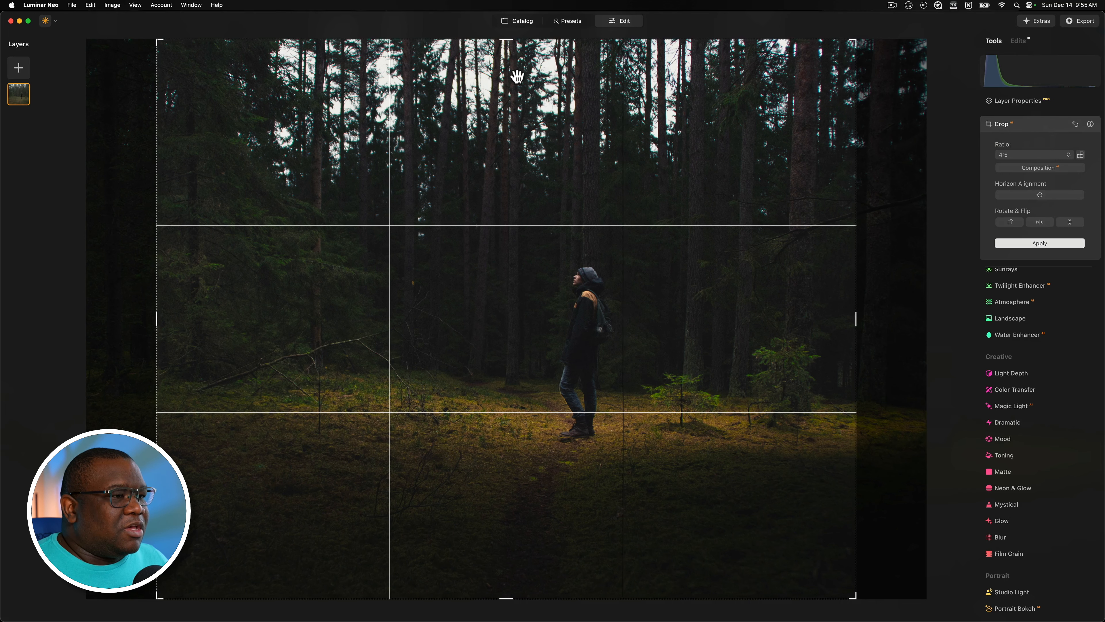
{"action": "left_click_drag", "start_coordinate": [508, 41], "coordinate": [527, 232]}
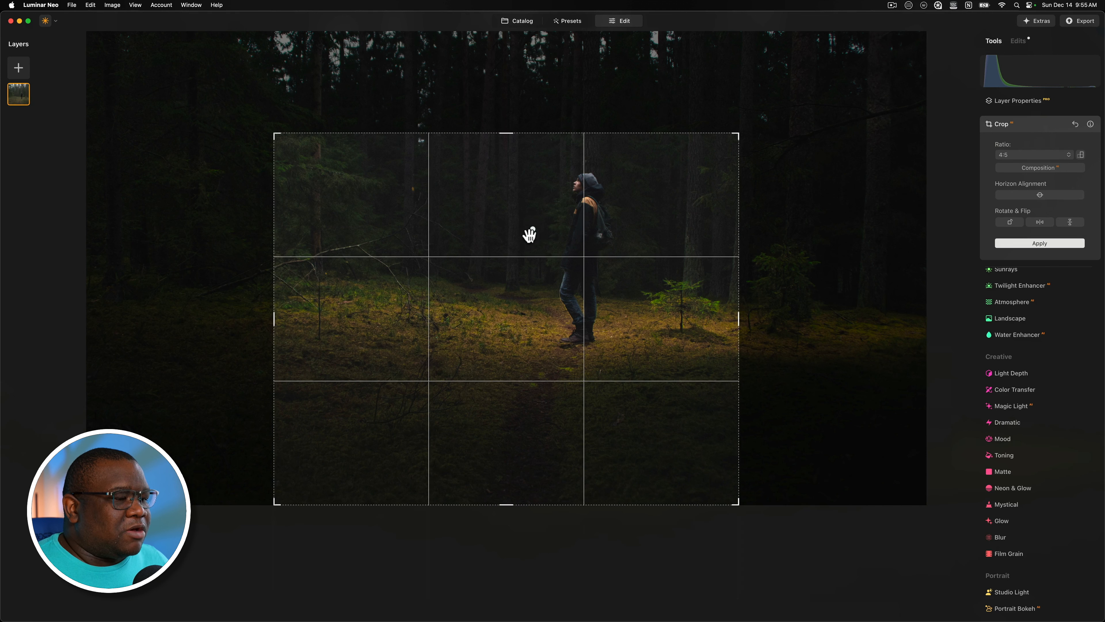
{"action": "left_click_drag", "start_coordinate": [515, 335], "coordinate": [489, 401]}
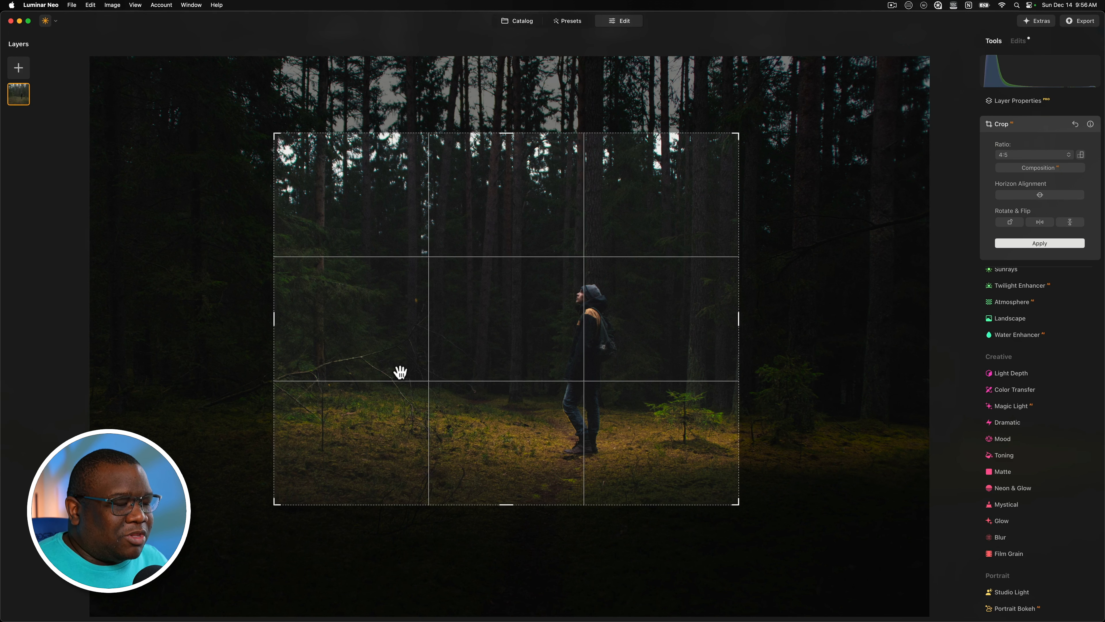
{"action": "left_click", "coordinate": [1040, 244]}
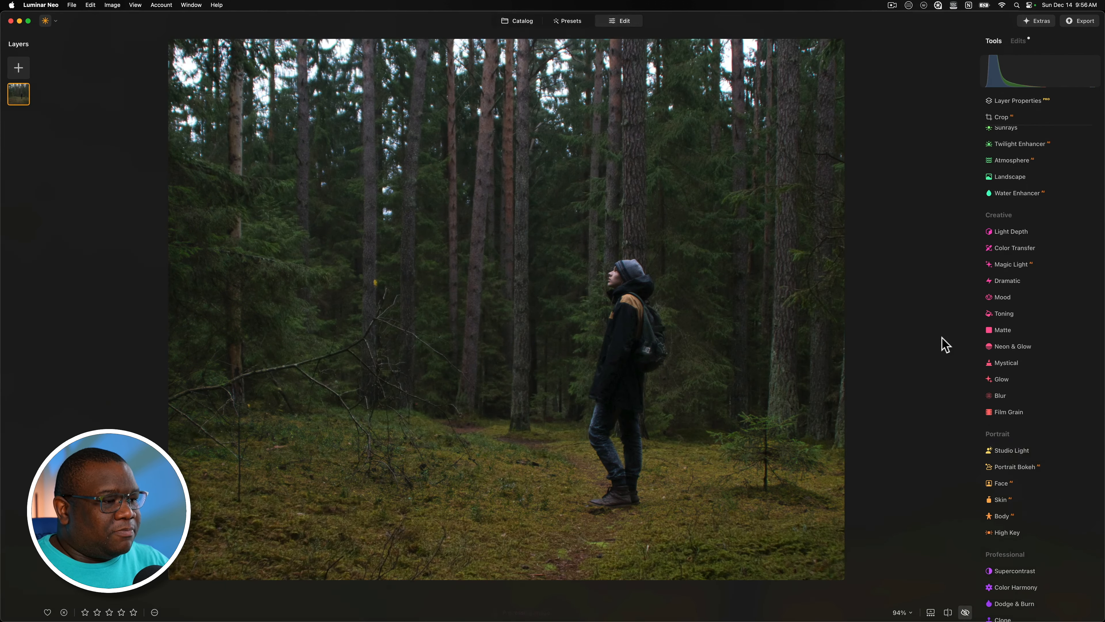
{"action": "key", "text": "backslash"}
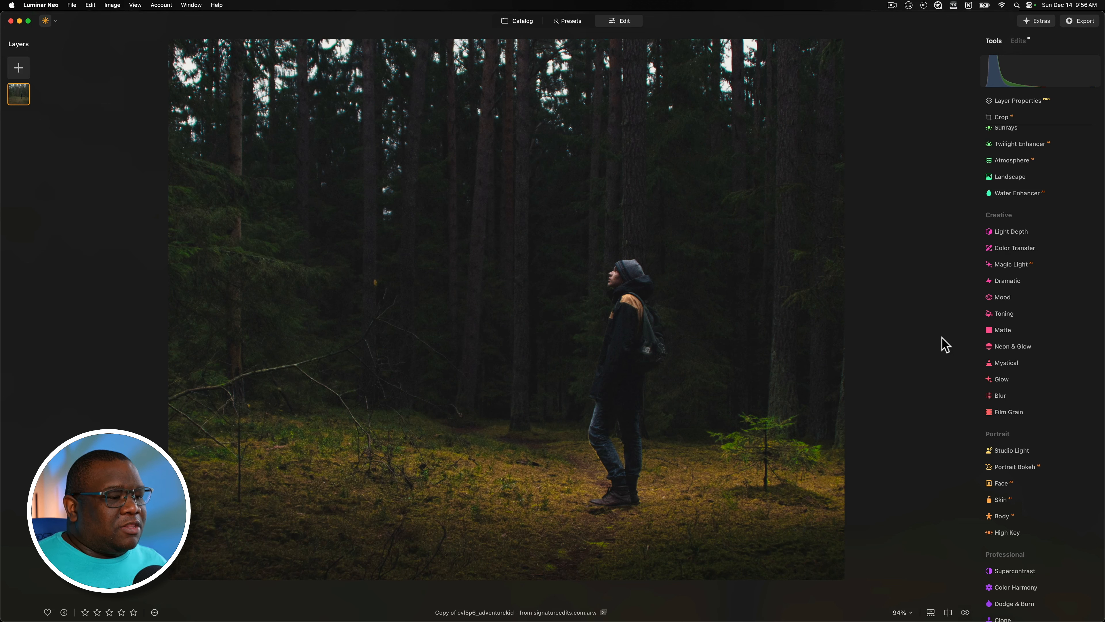